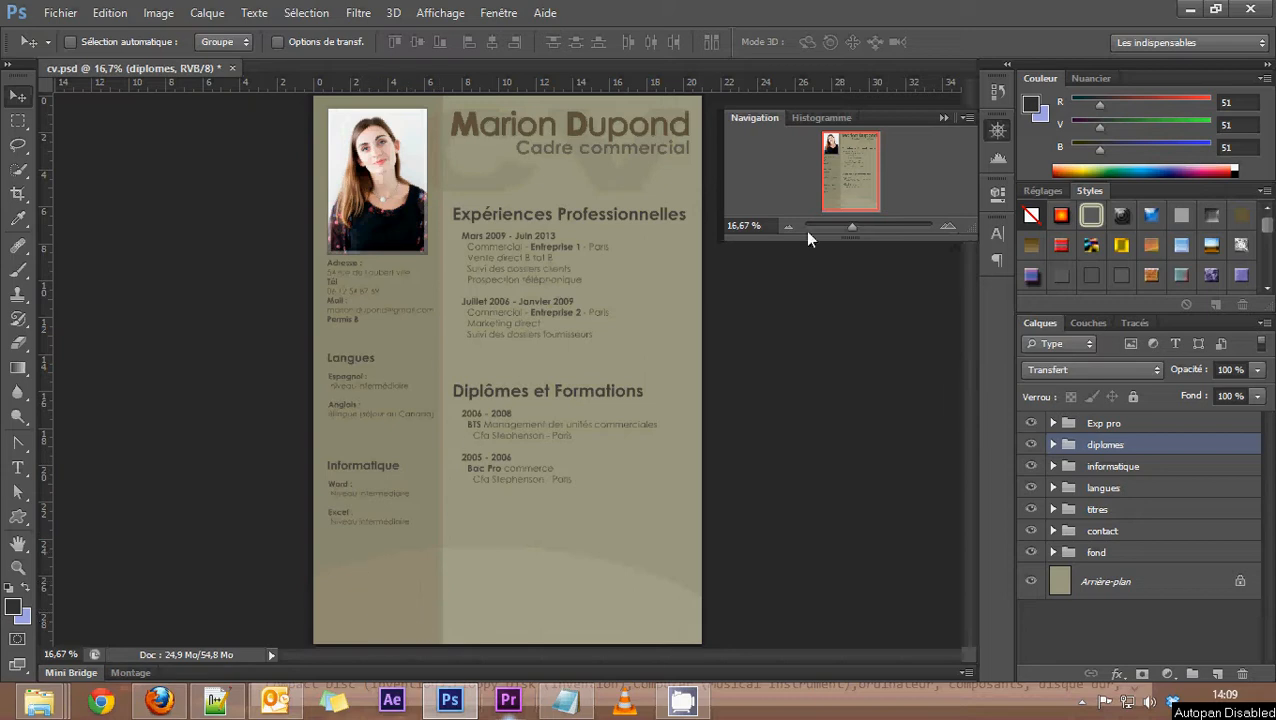
Step: Add a "Site internet :" line below the e-mail address in the contact text layer of the CV
{"action": "left_click", "coordinate": [943, 224]}
{"action": "left_click", "coordinate": [943, 224]}
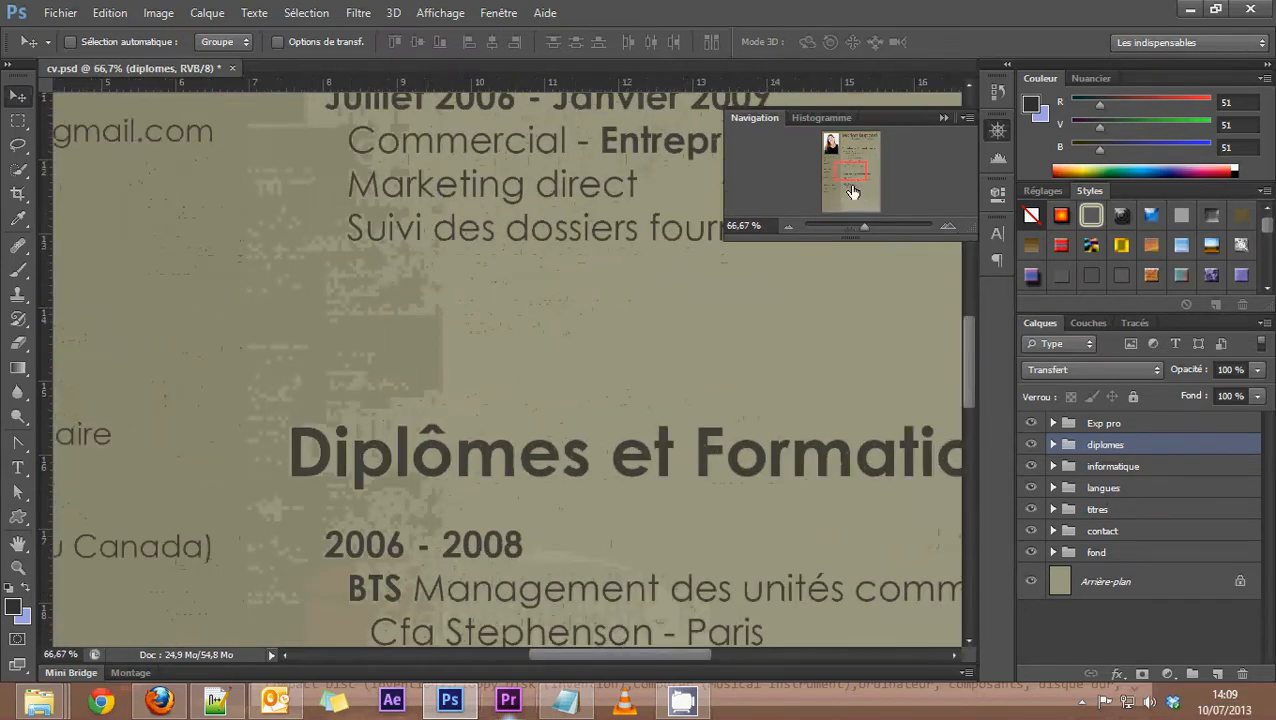
{"action": "left_click", "coordinate": [943, 224]}
{"action": "left_click_drag", "start_coordinate": [804, 177], "coordinate": [802, 168]}
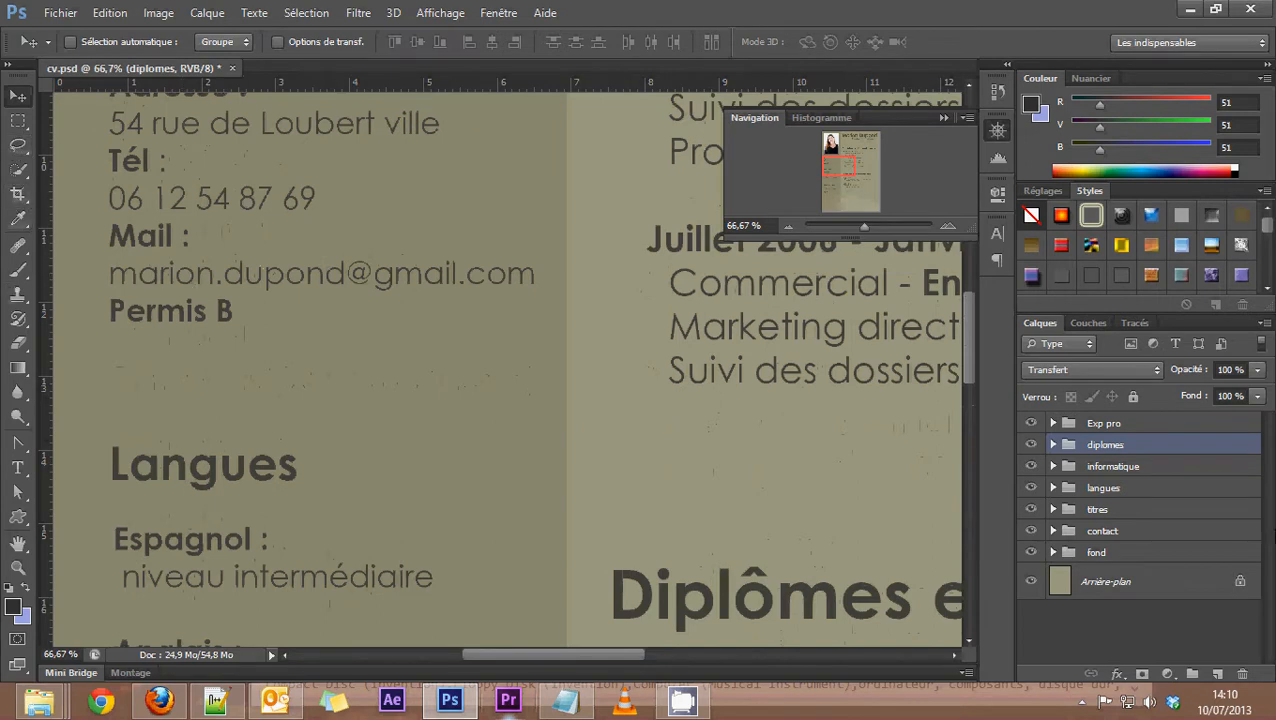
{"action": "left_click", "coordinate": [1054, 531]}
{"action": "double_click", "coordinate": [1077, 600]}
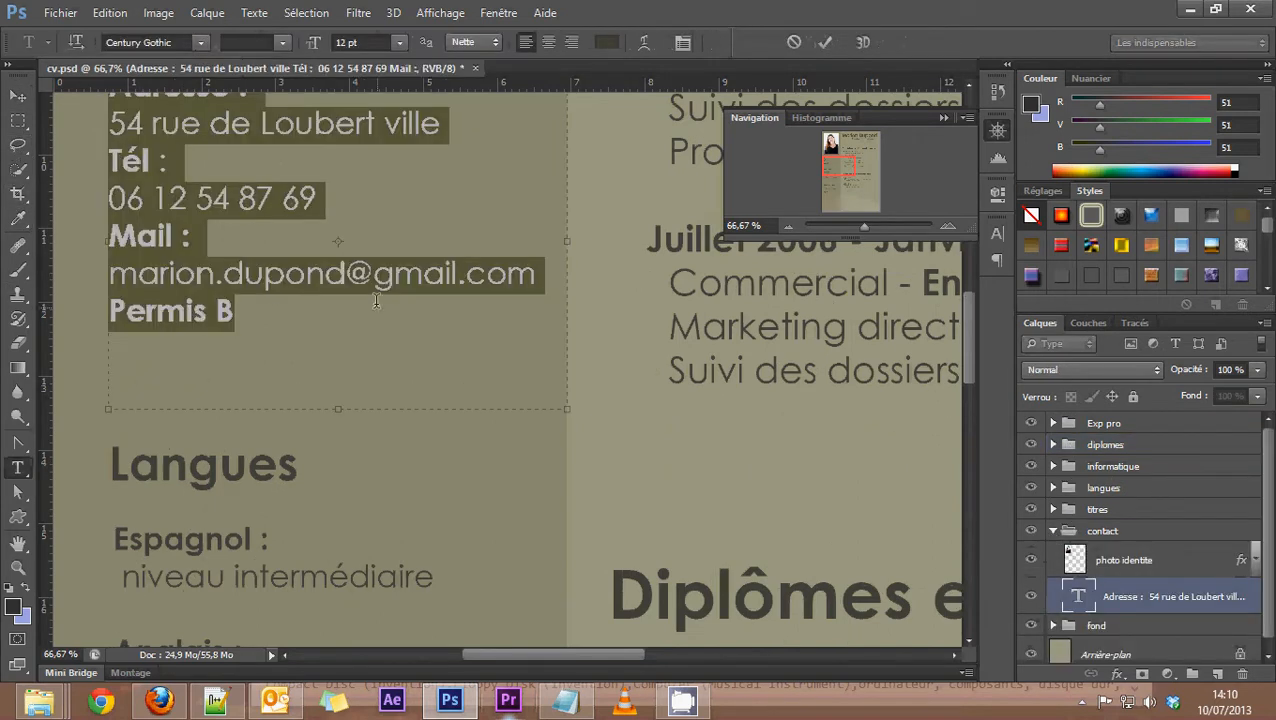
{"action": "left_click", "coordinate": [547, 281]}
{"action": "key", "text": "Return"}
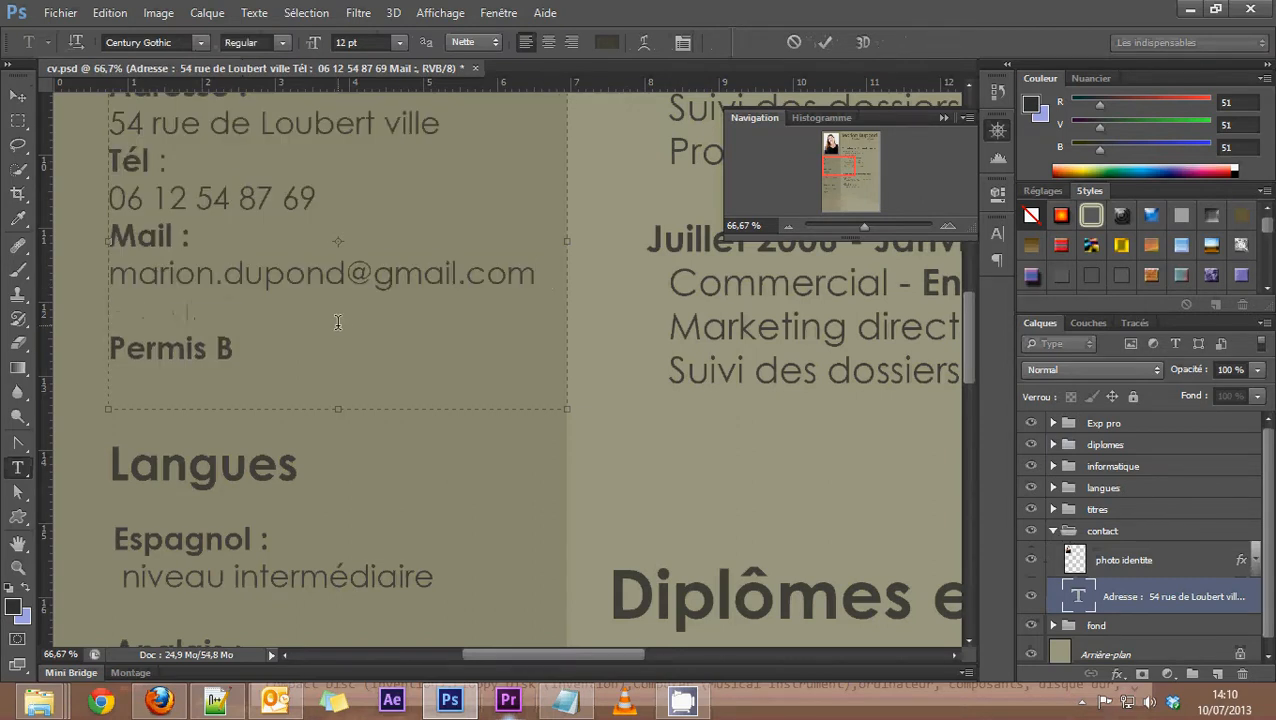
{"action": "type", "text": "Site "}
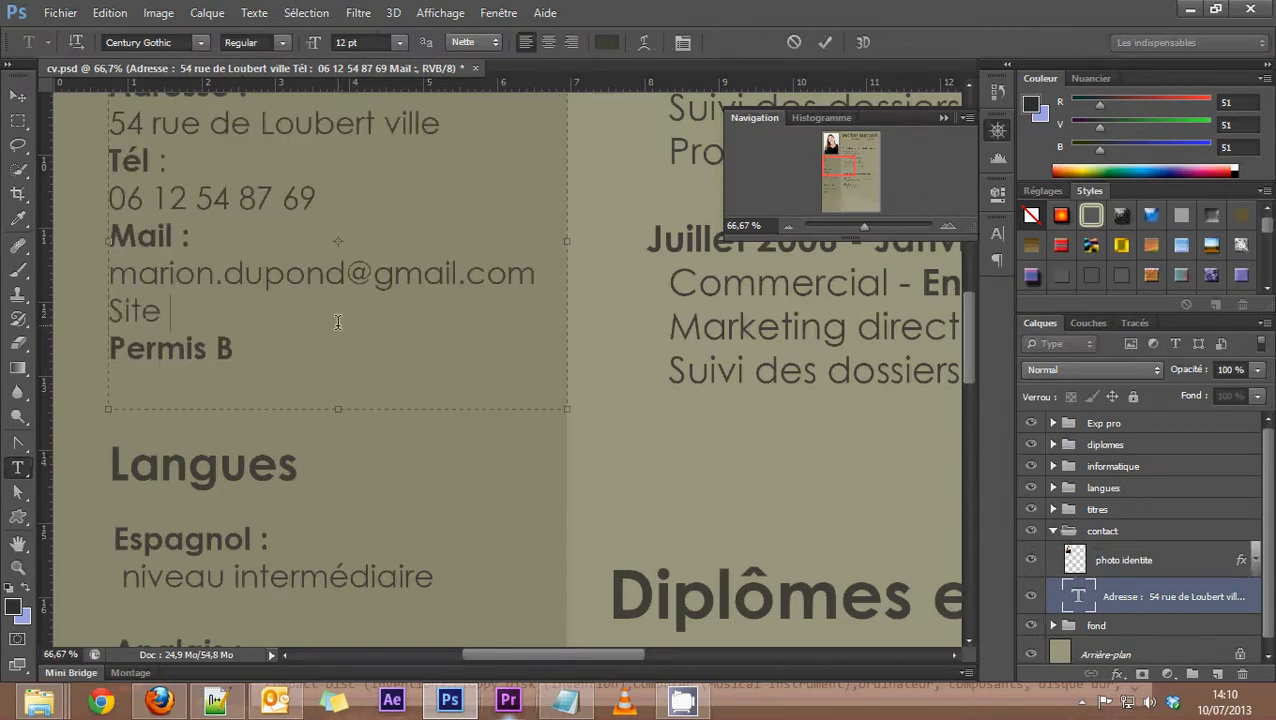
{"action": "type", "text": "internet"}
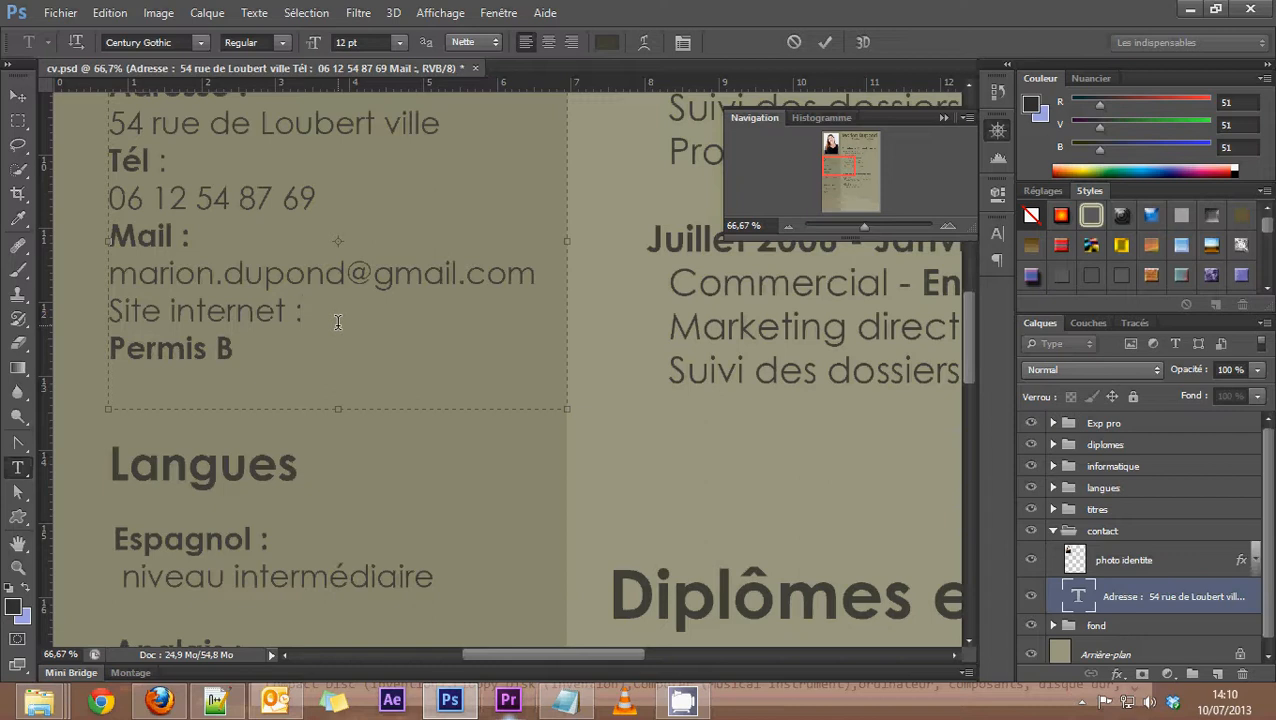
{"action": "type", "text": " :"}
{"action": "key", "text": "Return"}
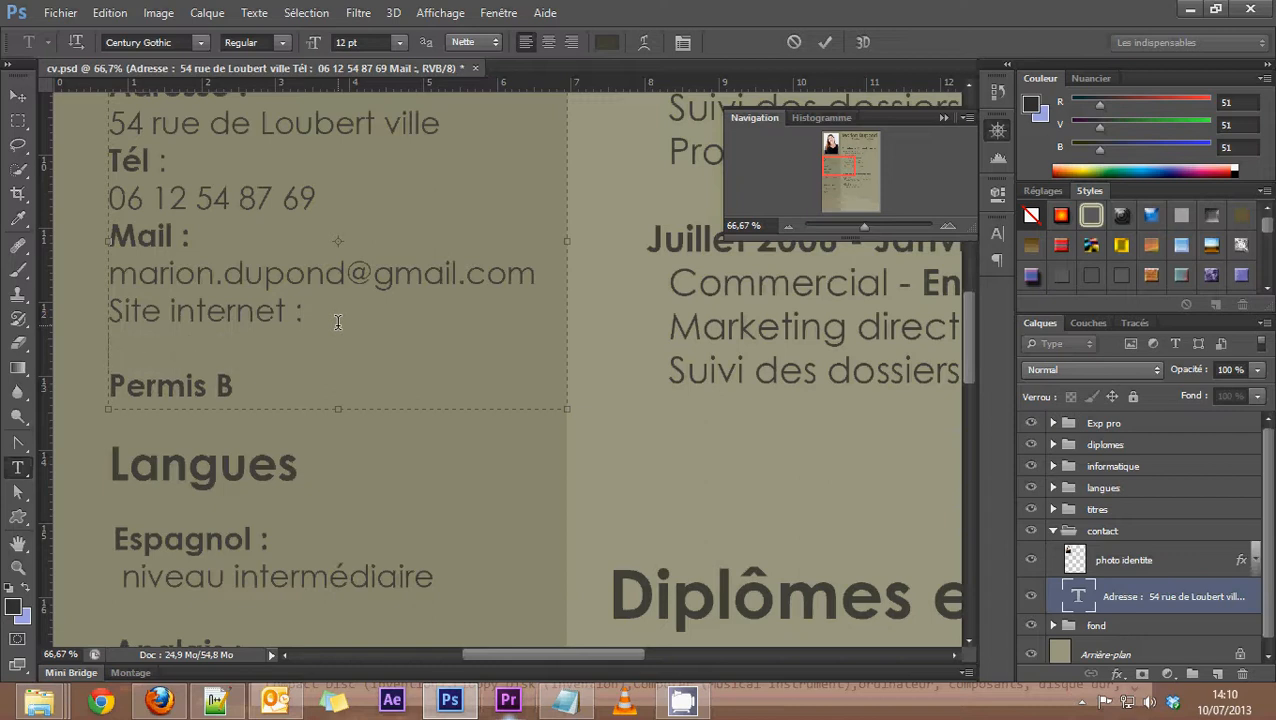
{"action": "type", "text": "marion"}
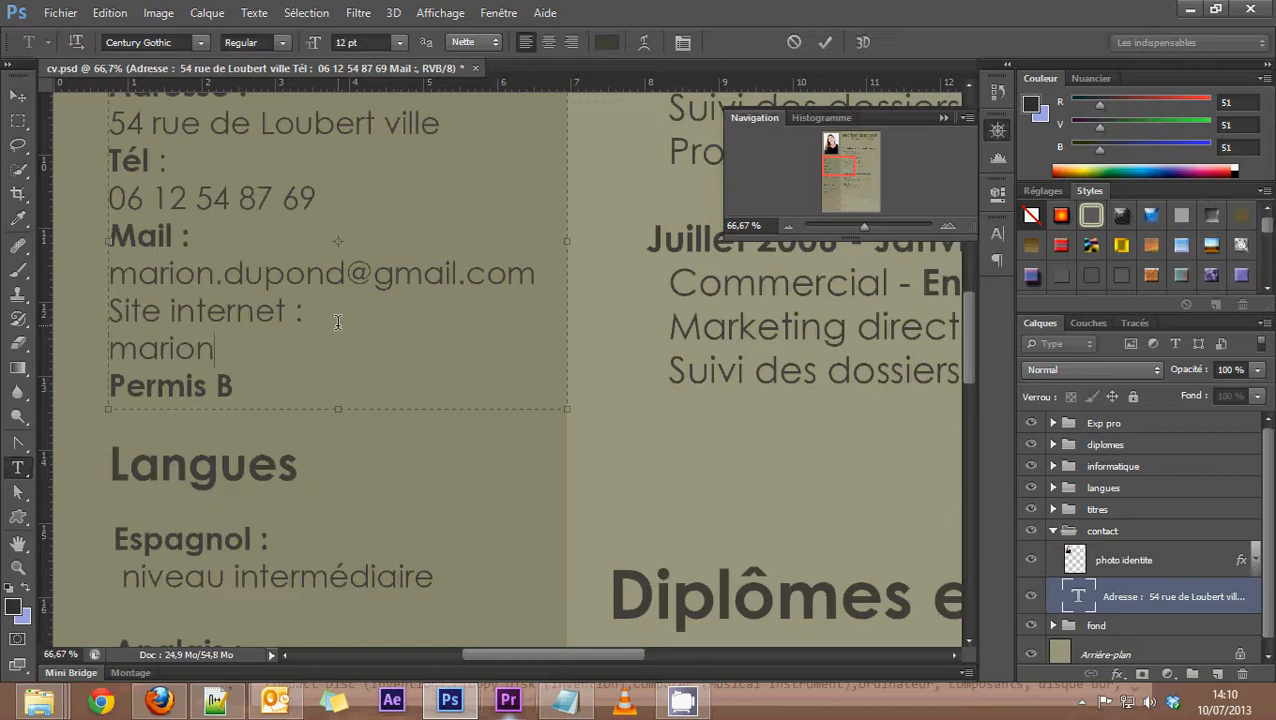
{"action": "type", "text": "dupond.com"}
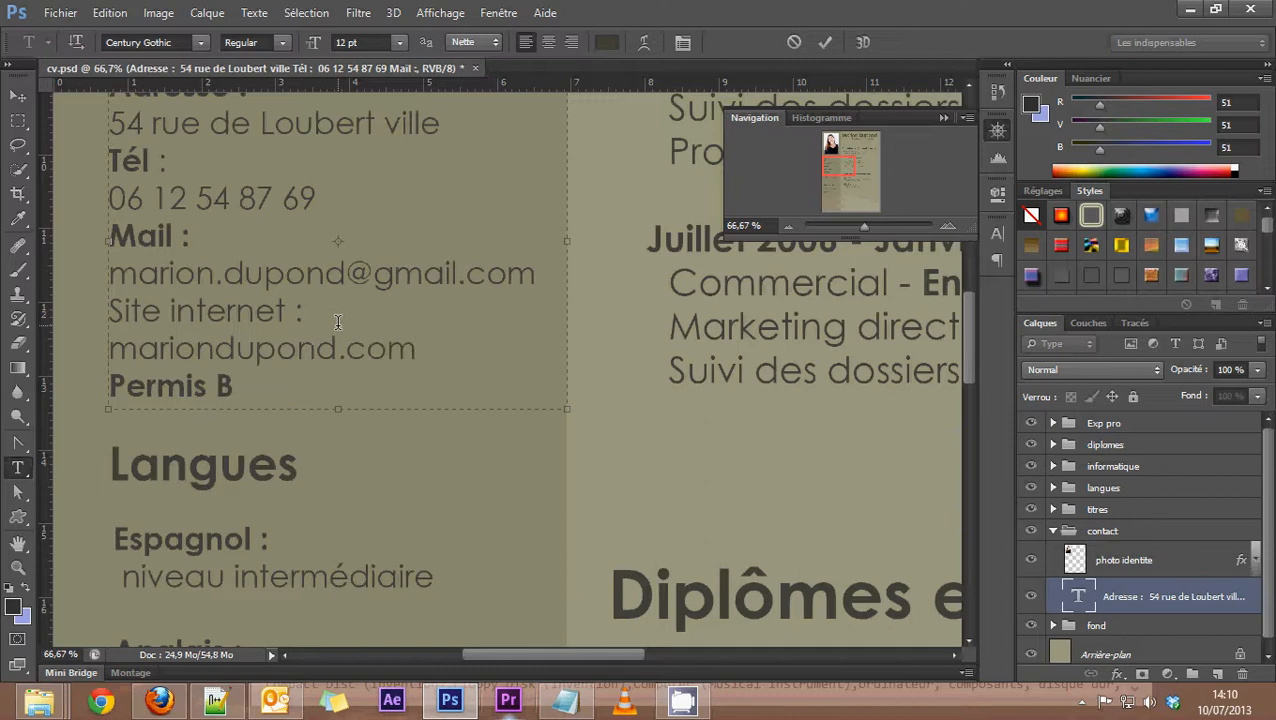
{"action": "type", "text": "www"}
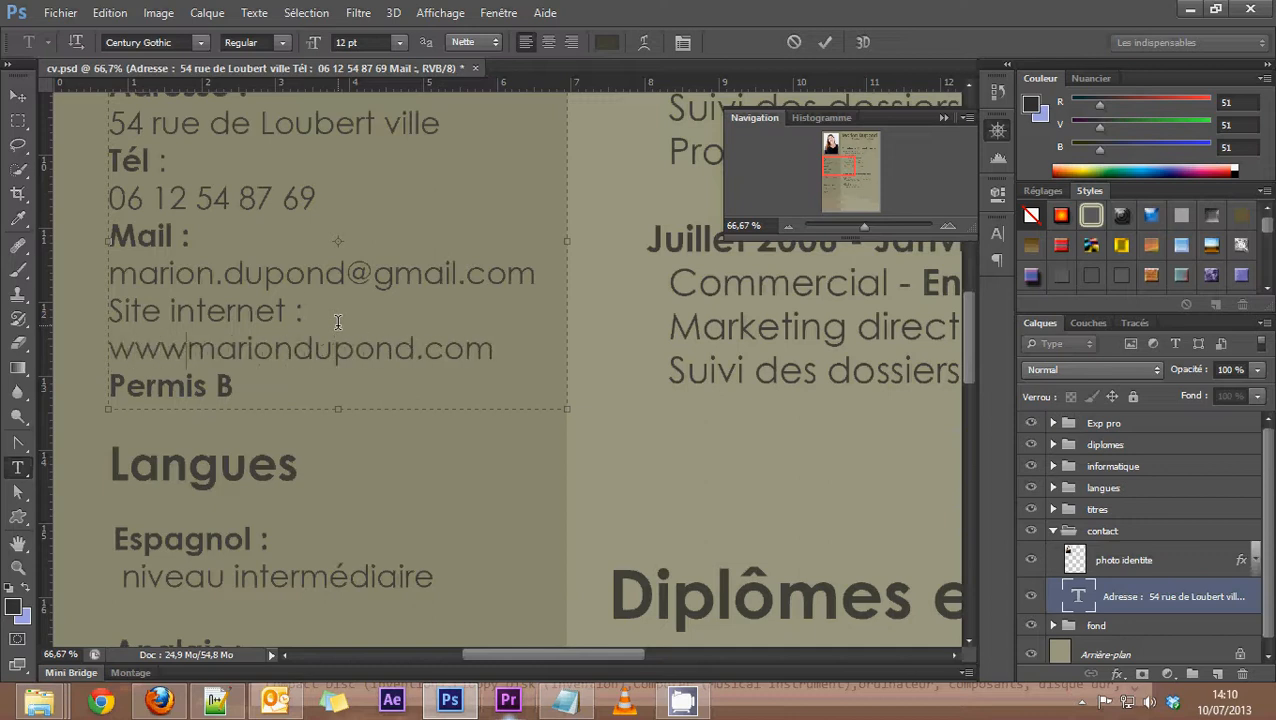
{"action": "type", "text": "."}
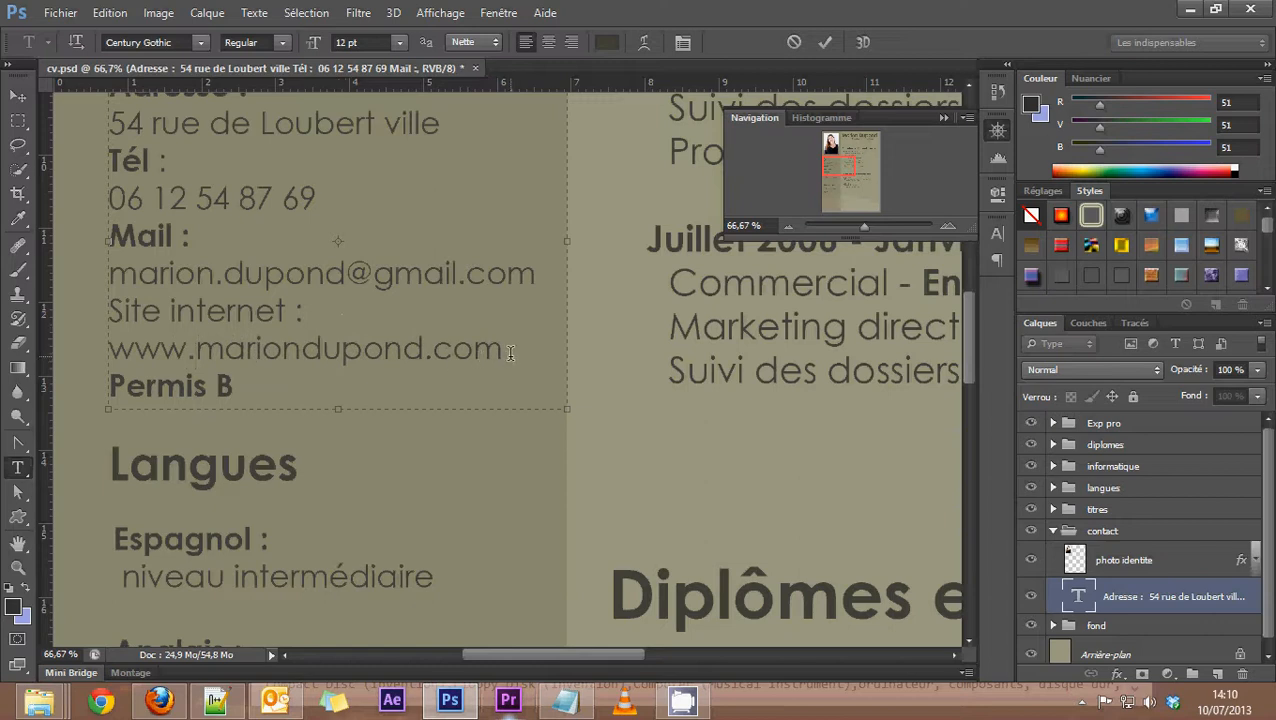
Step: Set the "Site internet :" label in the contact text to the Bold font style
{"action": "left_click_drag", "start_coordinate": [510, 353], "coordinate": [109, 343]}
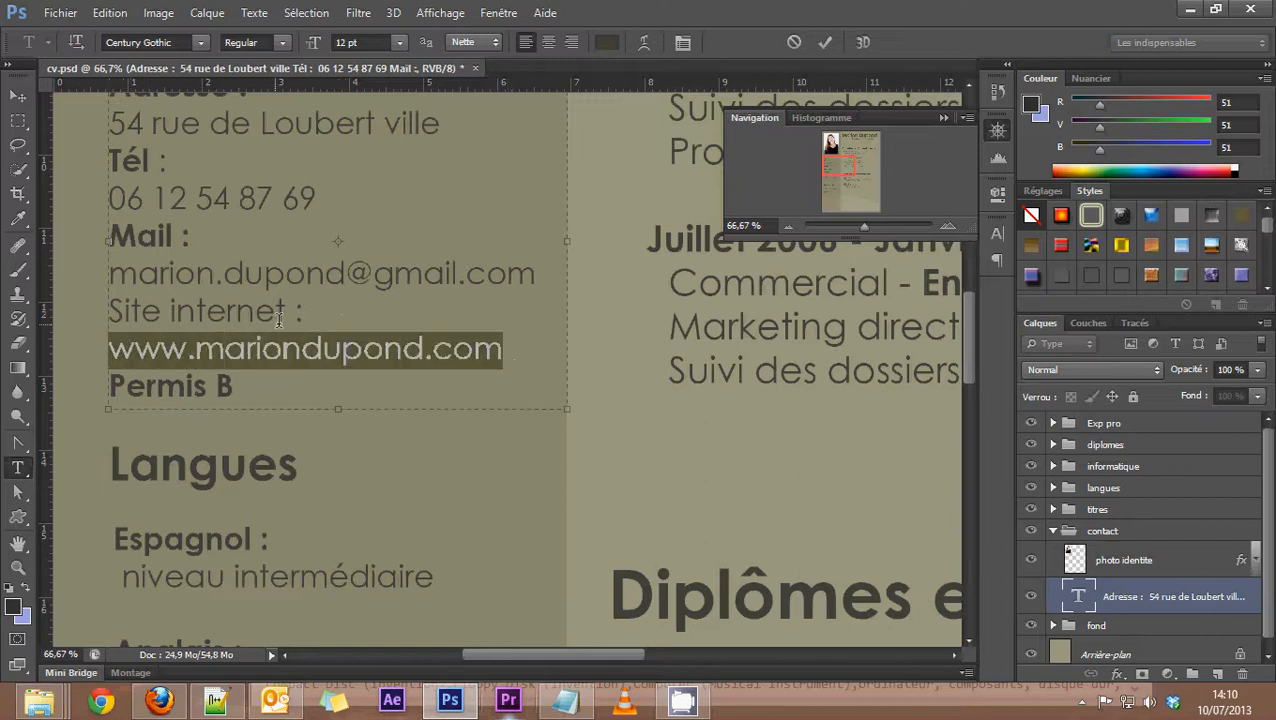
{"action": "left_click_drag", "start_coordinate": [309, 316], "coordinate": [109, 313]}
{"action": "left_click", "coordinate": [283, 42]}
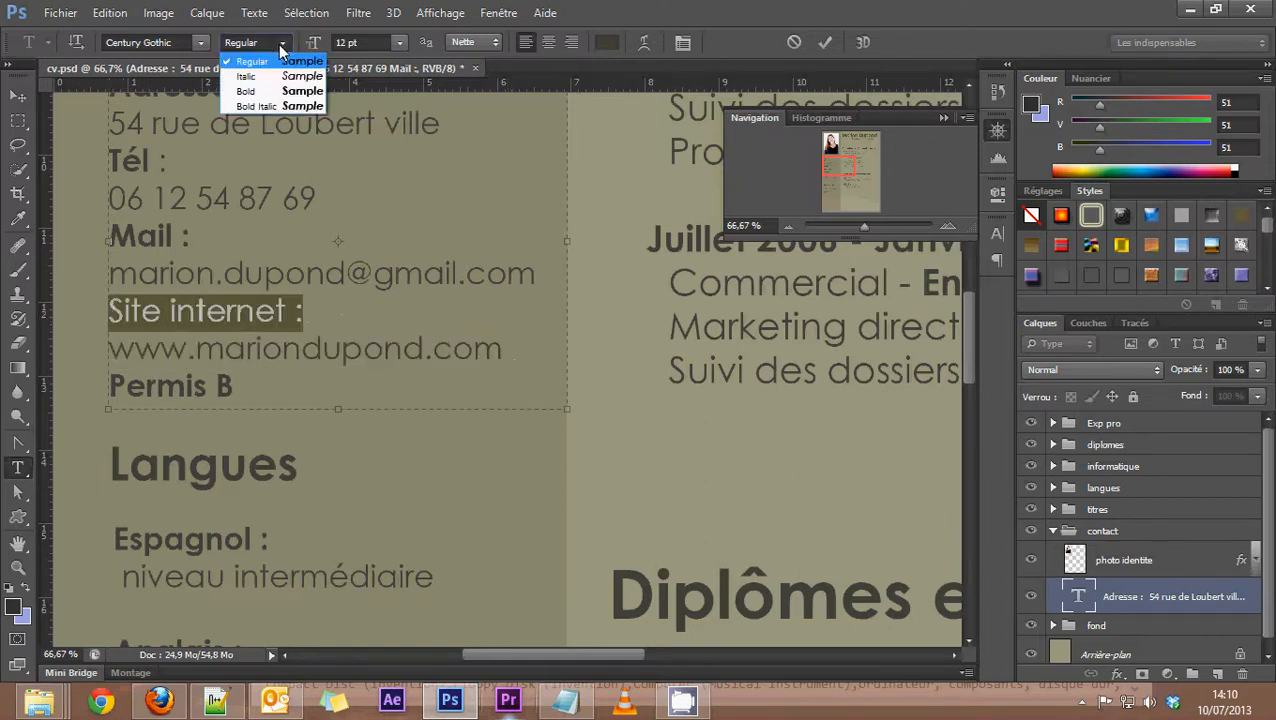
{"action": "left_click", "coordinate": [248, 91]}
Step: Copy the website address from the contact text and finish editing the text layer
{"action": "left_click_drag", "start_coordinate": [502, 350], "coordinate": [109, 349]}
{"action": "key", "text": "ctrl+c"}
{"action": "left_click", "coordinate": [18, 95]}
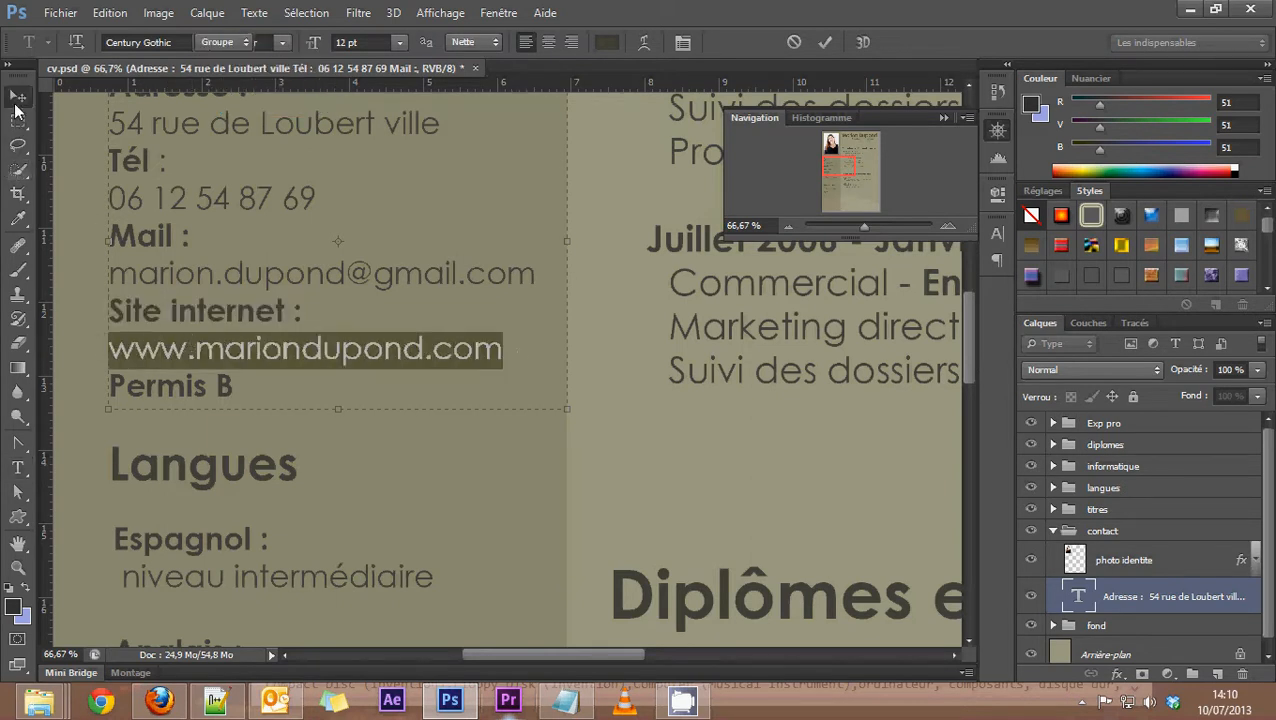
{"action": "left_click", "coordinate": [786, 226]}
{"action": "left_click", "coordinate": [784, 228]}
{"action": "left_click", "coordinate": [784, 228]}
{"action": "left_click", "coordinate": [784, 228]}
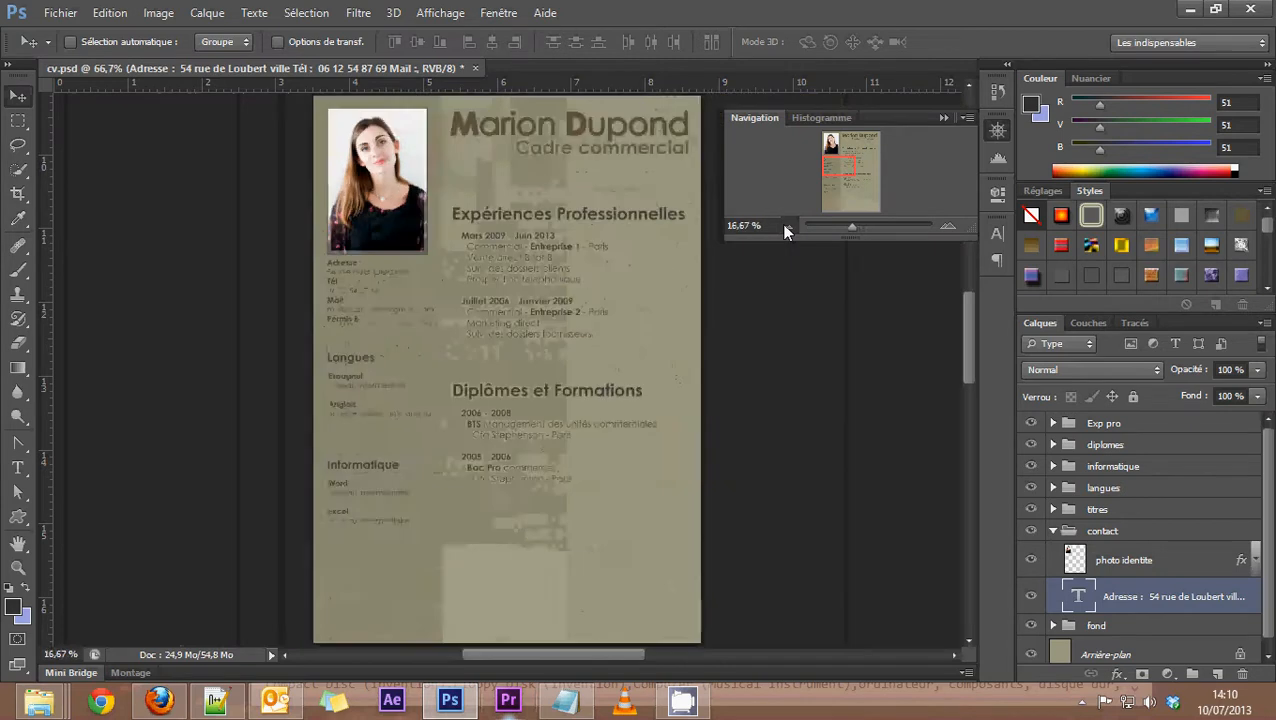
{"action": "left_click", "coordinate": [784, 228]}
Step: Switch to Chrome and search Google for "flashcode"
{"action": "left_click", "coordinate": [109, 704]}
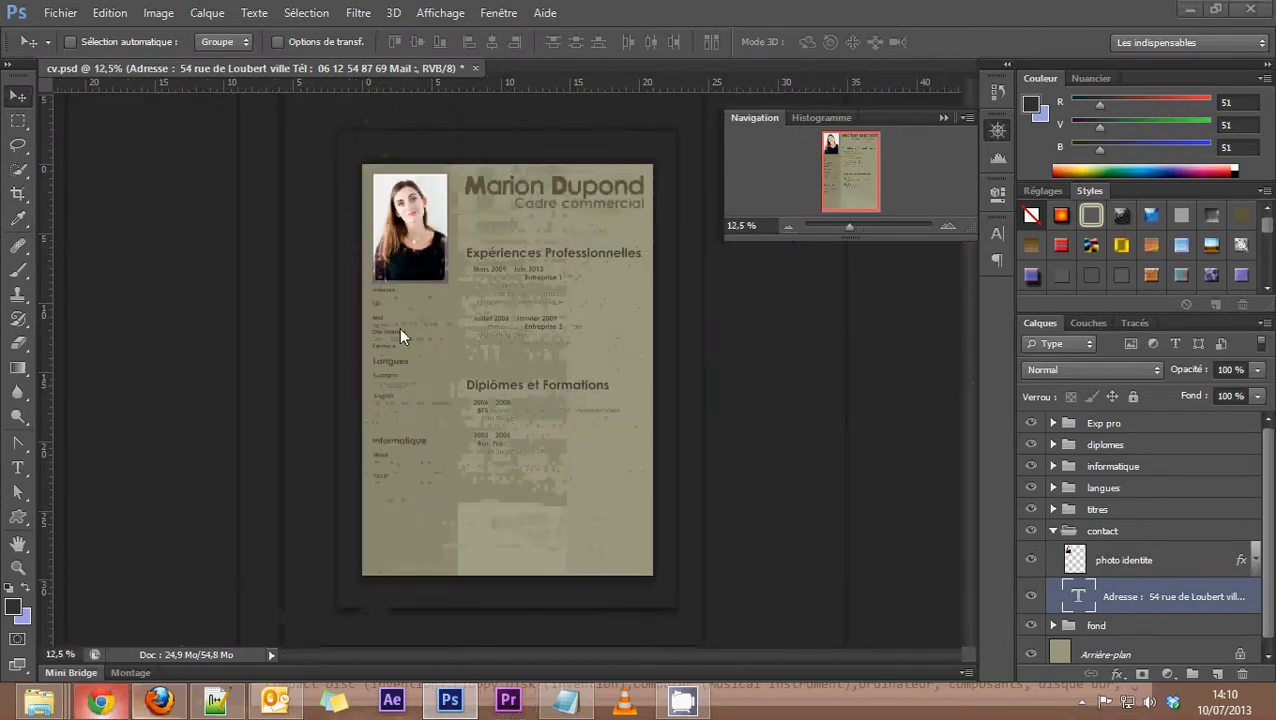
{"action": "left_click", "coordinate": [885, 310]}
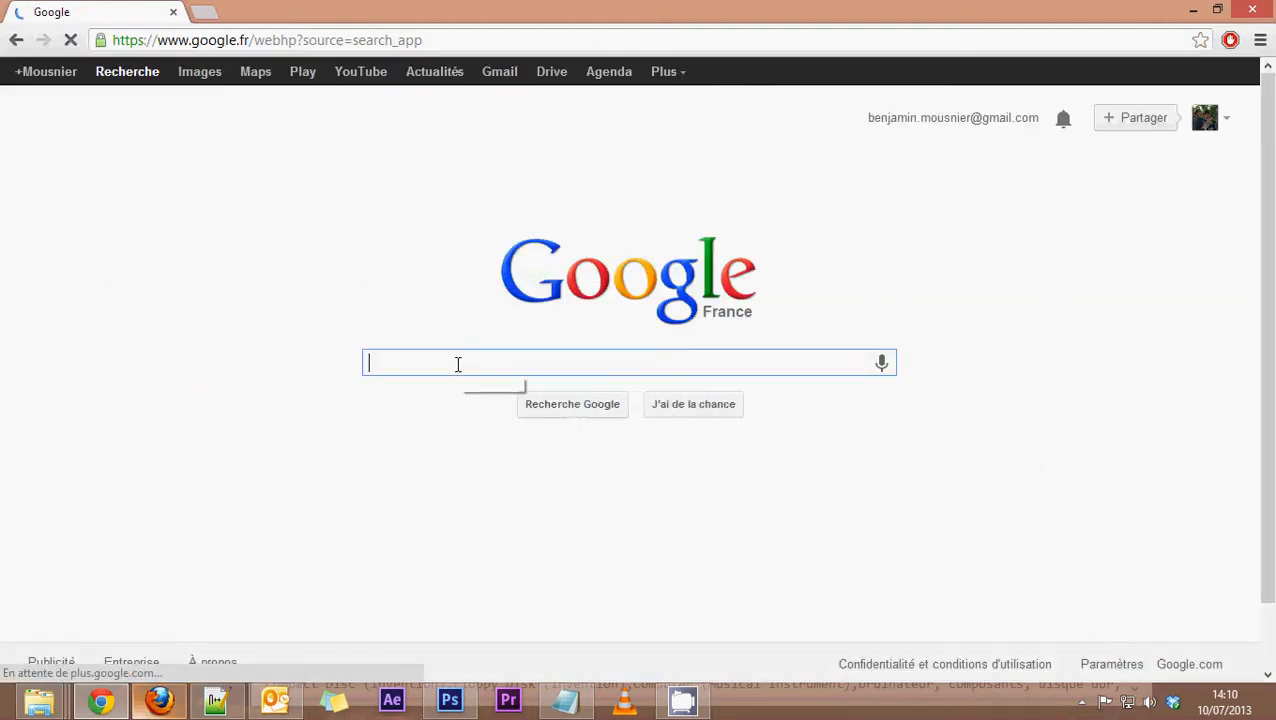
{"action": "type", "text": "flashcode"}
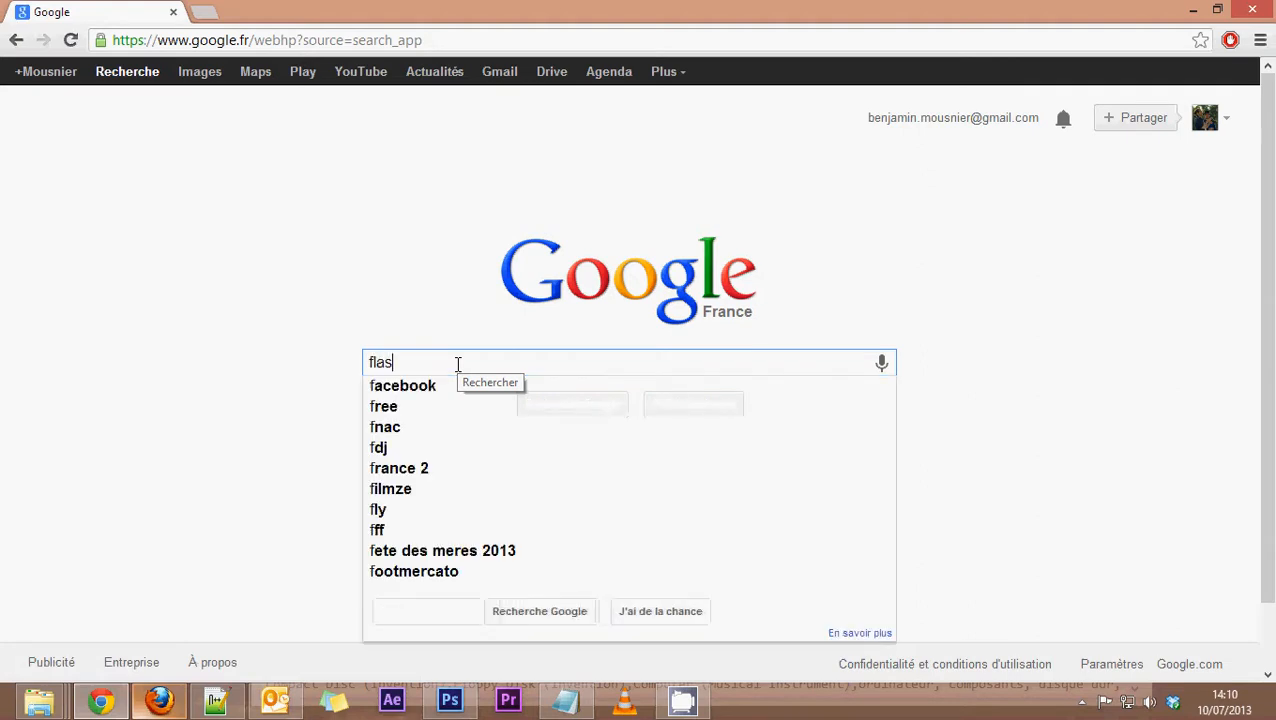
{"action": "key", "text": "Return"}
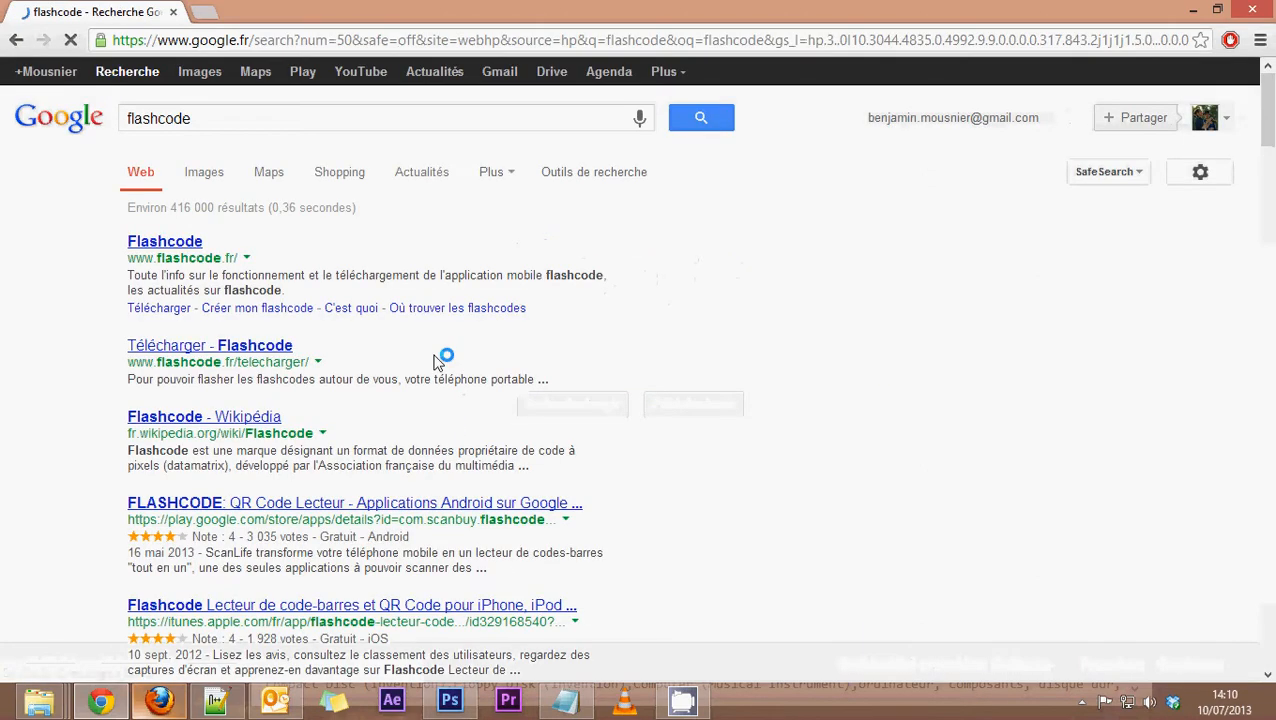
Step: Open the flashcode.fr website and go to the form for creating a custom flashcode
{"action": "left_click", "coordinate": [176, 245]}
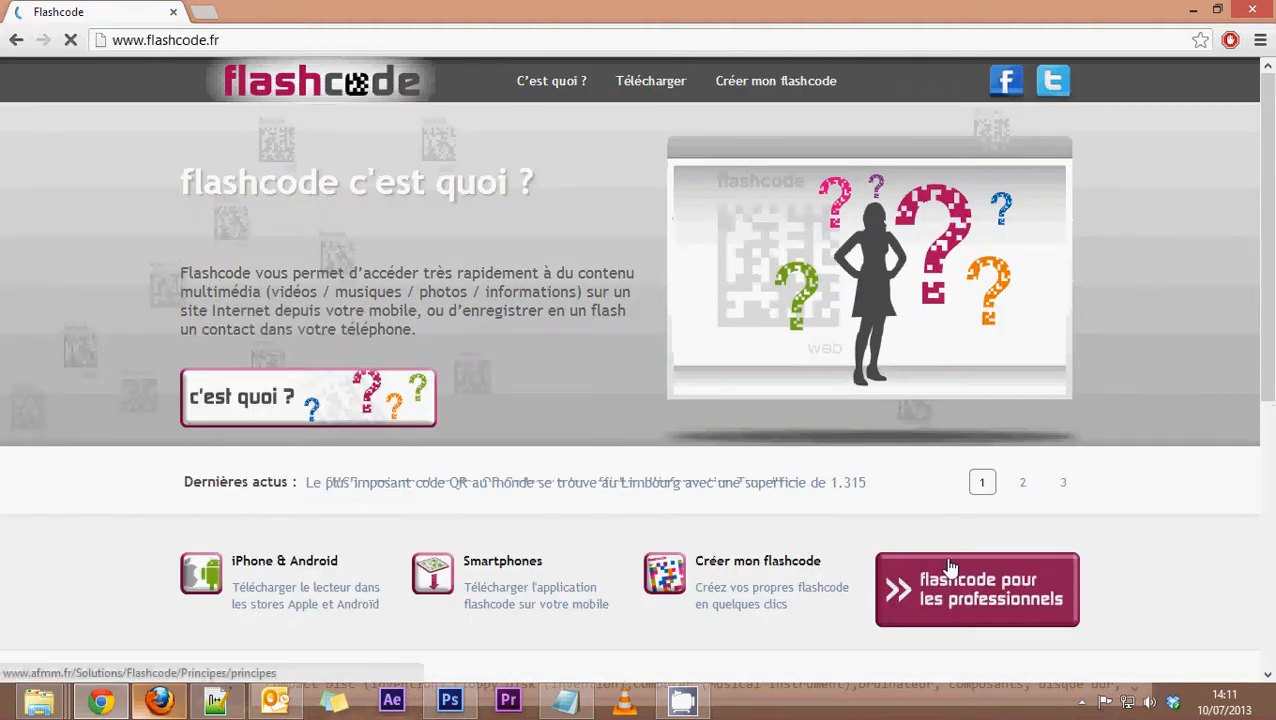
{"action": "left_click", "coordinate": [745, 573]}
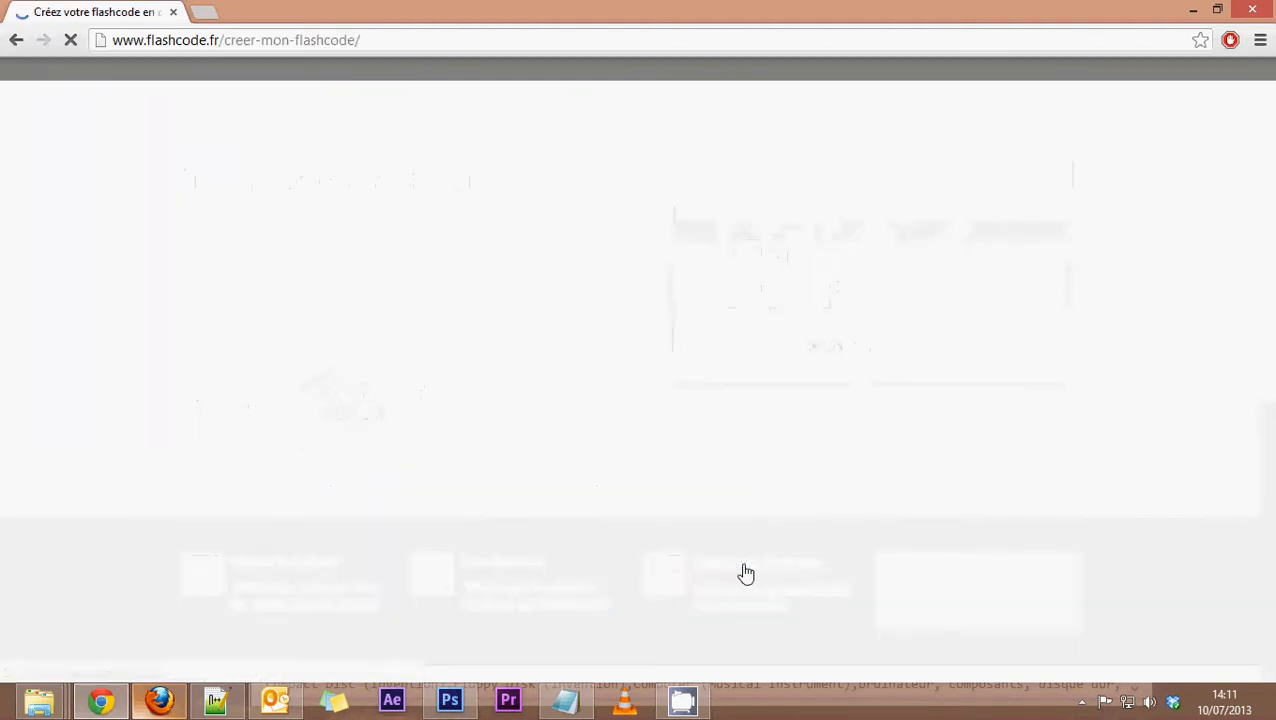
{"action": "scroll", "coordinate": [476, 492], "scroll_direction": "down", "scroll_amount": 3}
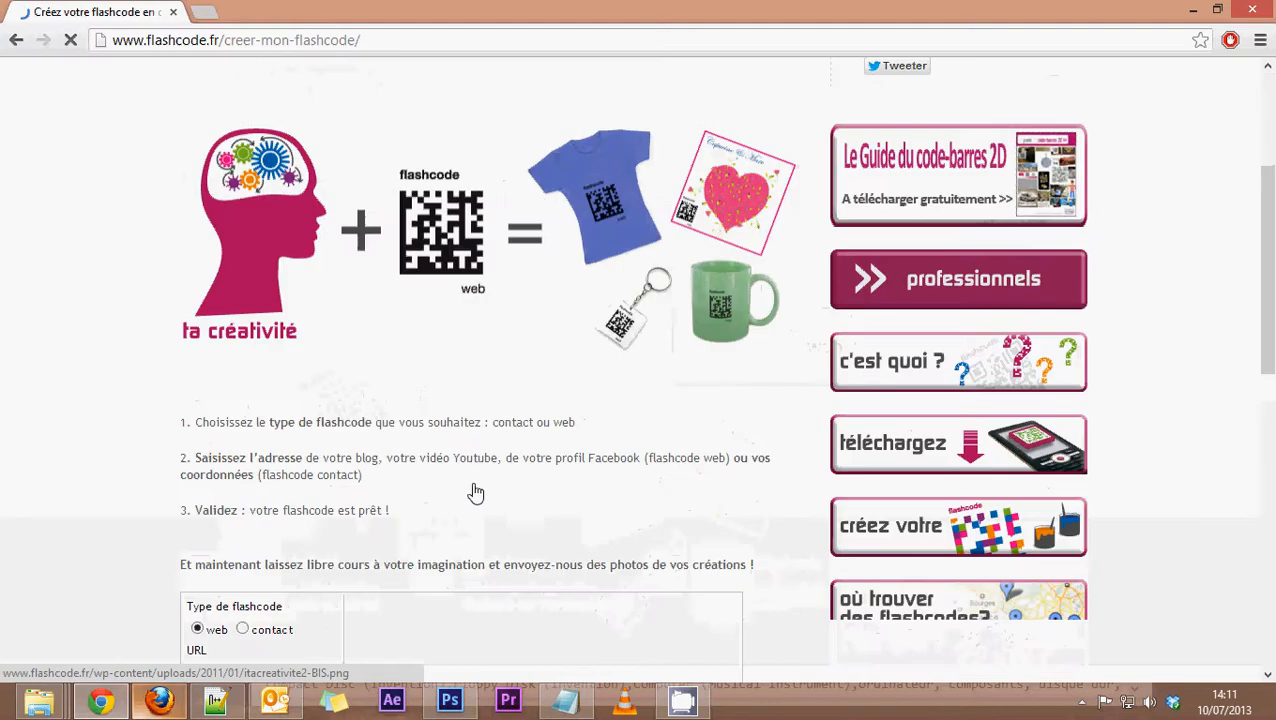
{"action": "scroll", "coordinate": [476, 492], "scroll_direction": "down", "scroll_amount": 3}
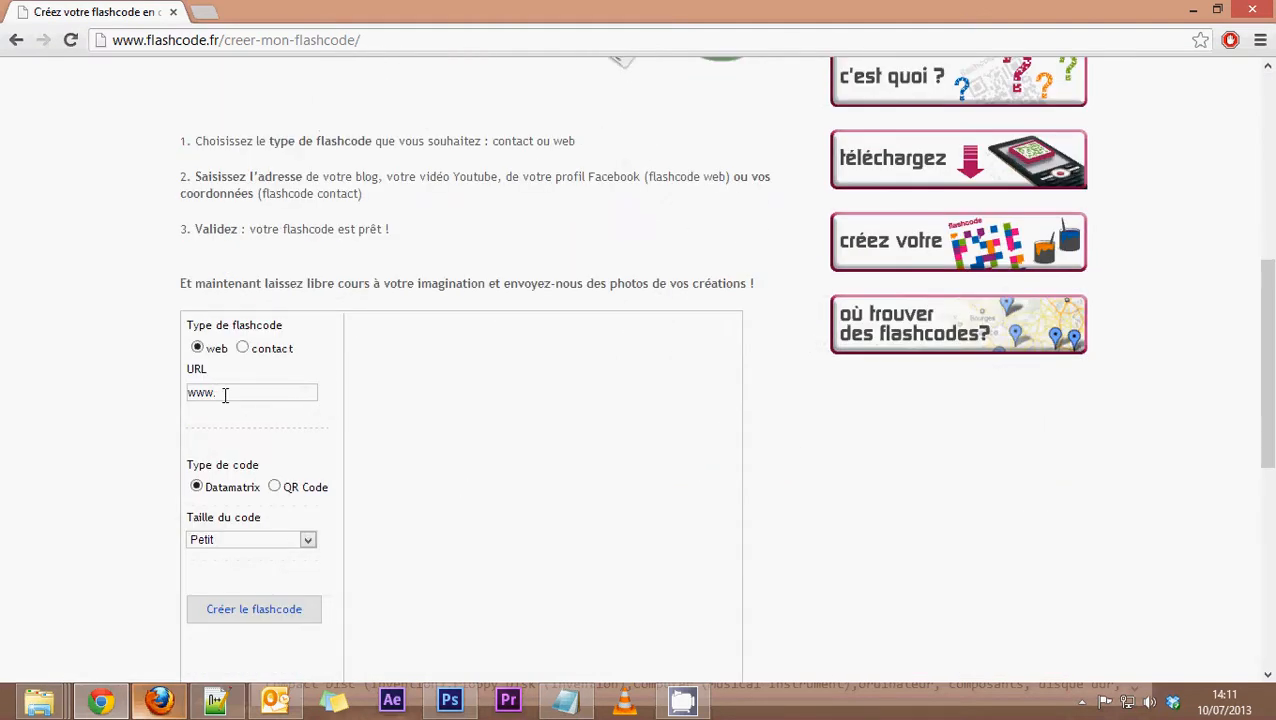
Step: Paste the copied website address into the URL field of the web flashcode form
{"action": "left_click_drag", "start_coordinate": [234, 397], "coordinate": [327, 393]}
{"action": "key", "text": "ctrl+v"}
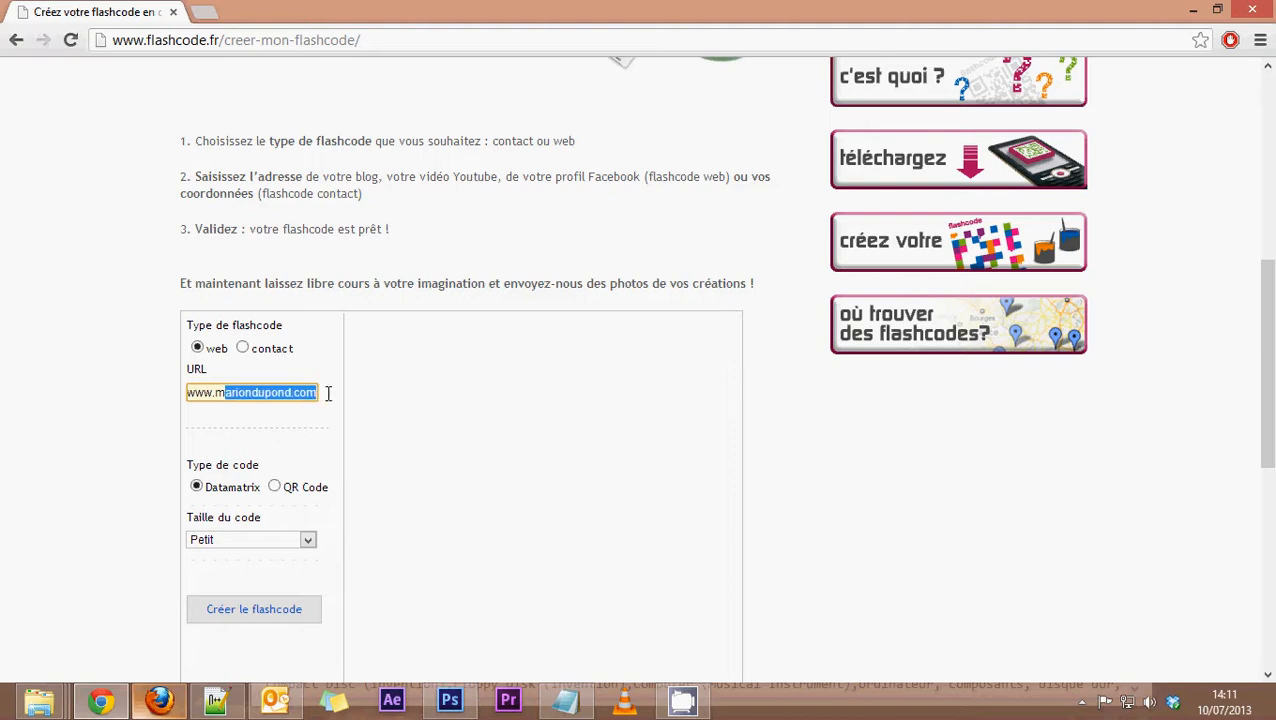
{"action": "left_click", "coordinate": [296, 433]}
Step: Generate the flashcode with QR Code as the code type and Grand as the size
{"action": "scroll", "coordinate": [298, 437], "scroll_direction": "down", "scroll_amount": 1}
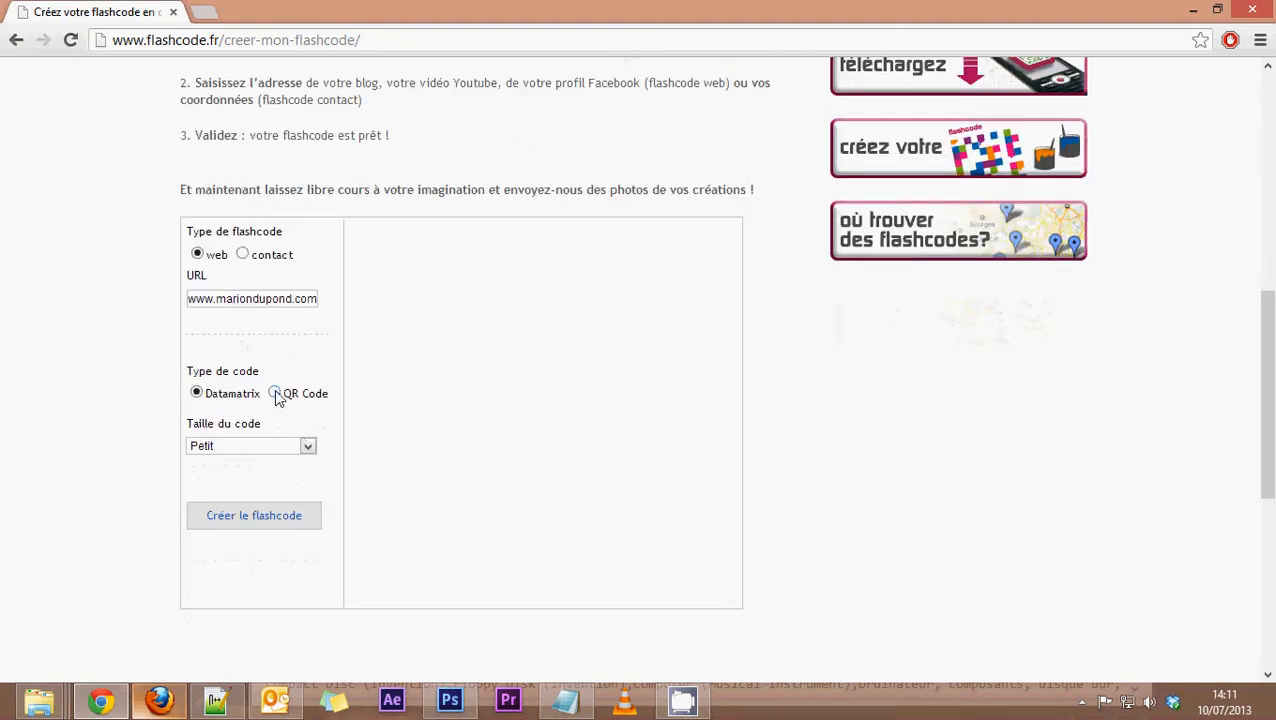
{"action": "left_click", "coordinate": [279, 446]}
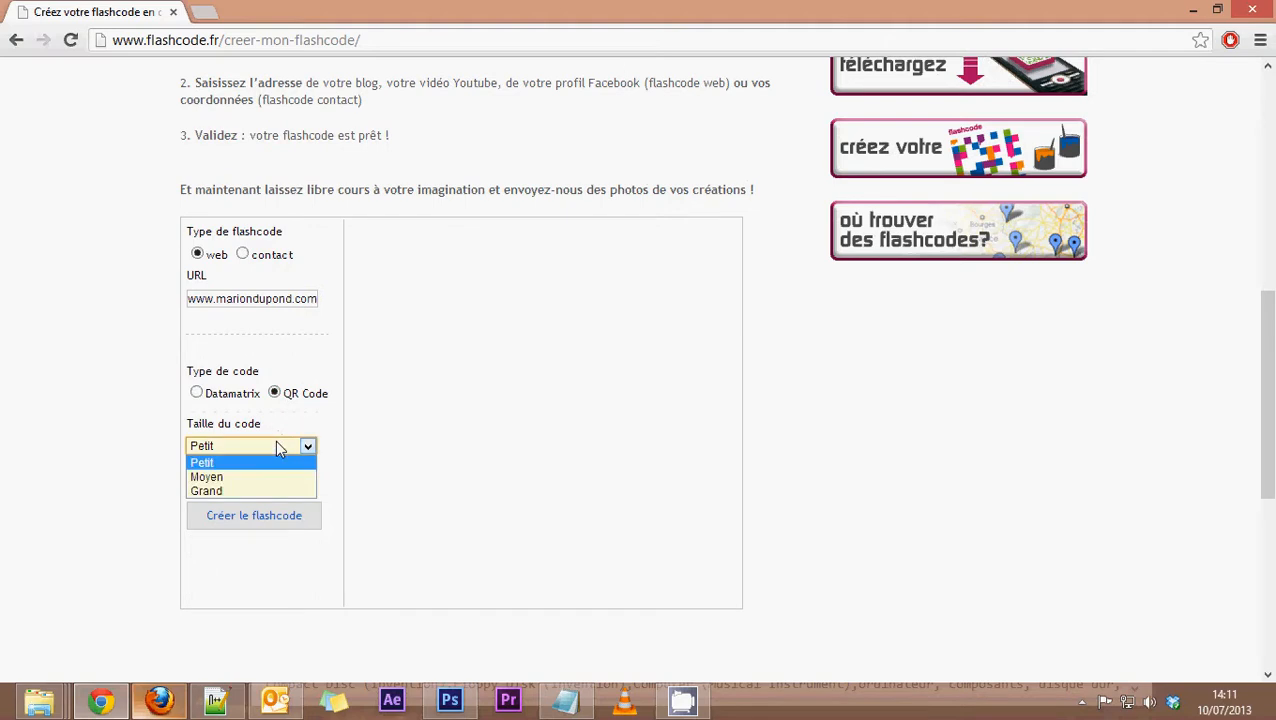
{"action": "left_click", "coordinate": [231, 491]}
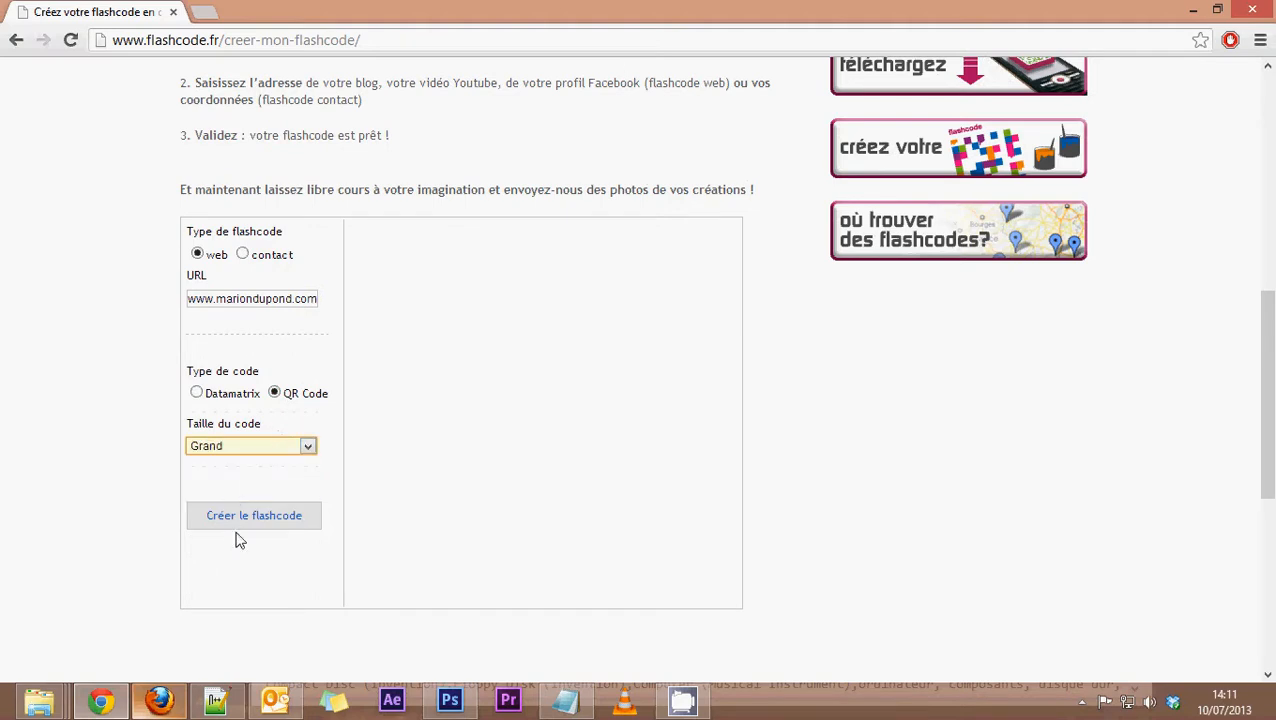
{"action": "left_click", "coordinate": [245, 524]}
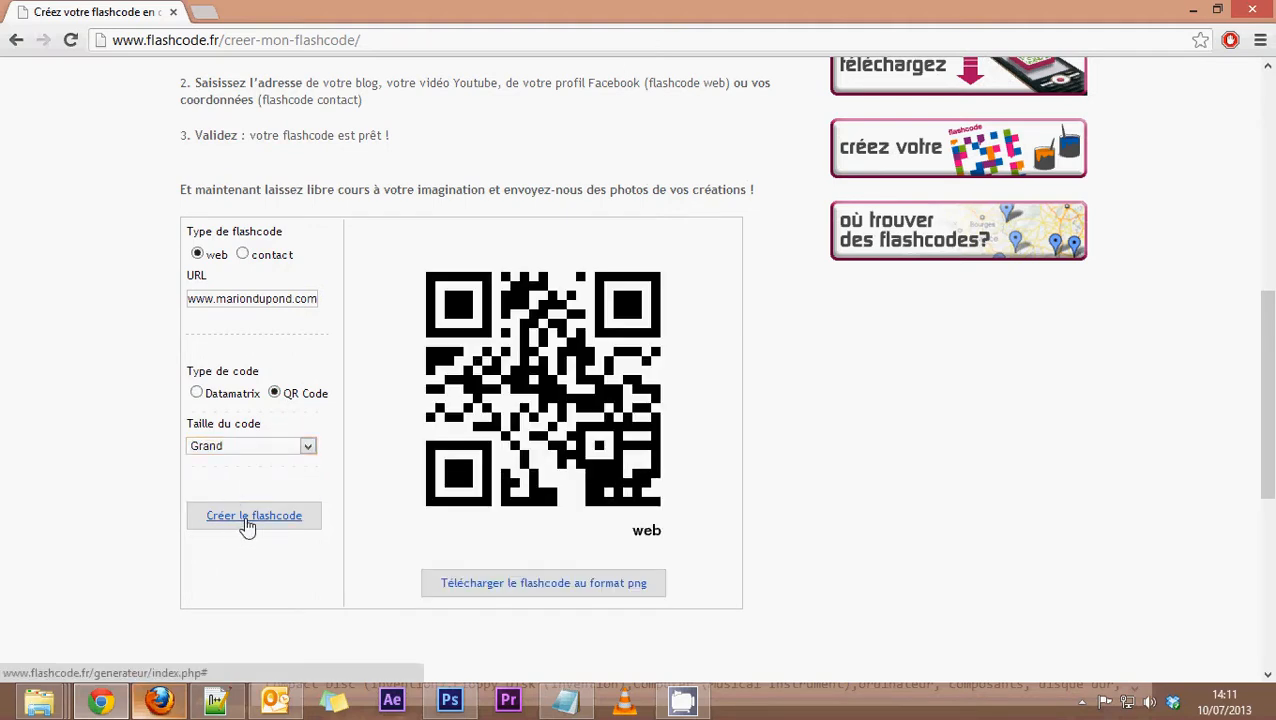
Step: Download the generated flashcode in PNG format and open flashcode.png in Photoshop
{"action": "left_click", "coordinate": [519, 588]}
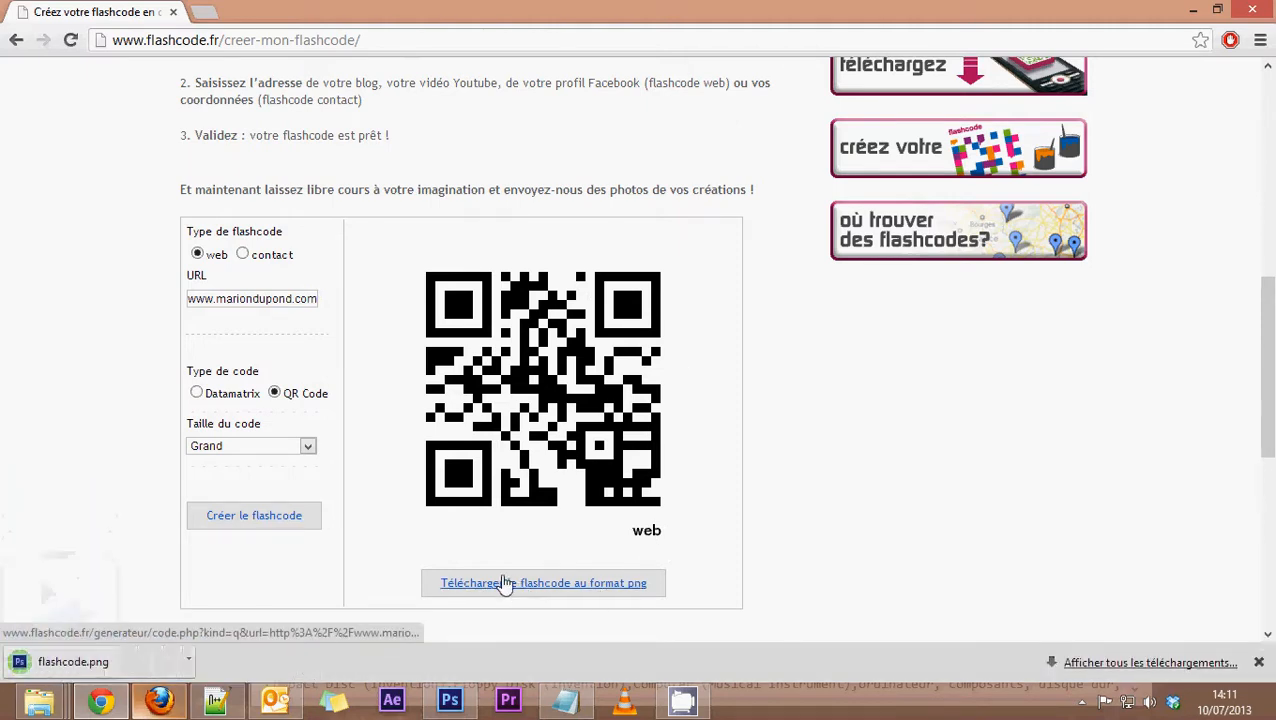
{"action": "right_click", "coordinate": [127, 658]}
{"action": "left_click", "coordinate": [174, 526]}
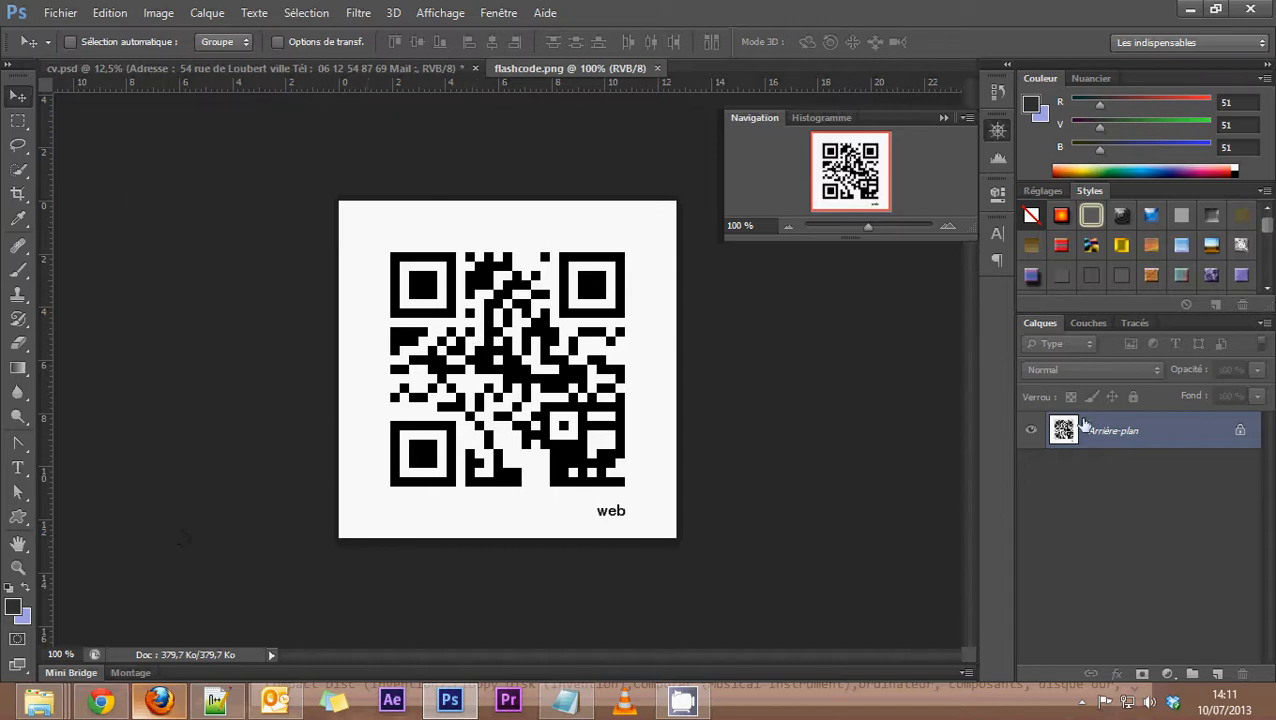
Step: Select the entire QR code image in the flashcode.png document
{"action": "left_click", "coordinate": [254, 68]}
{"action": "left_click", "coordinate": [570, 68]}
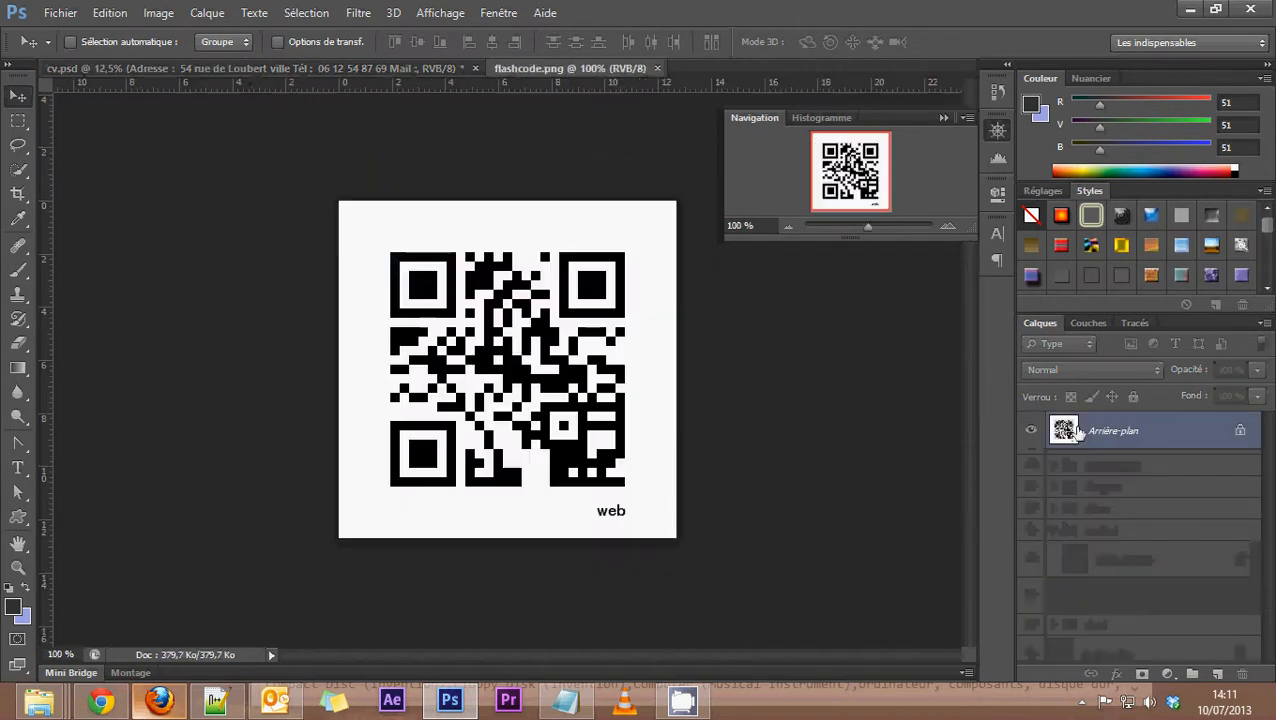
{"action": "left_click", "coordinate": [304, 12]}
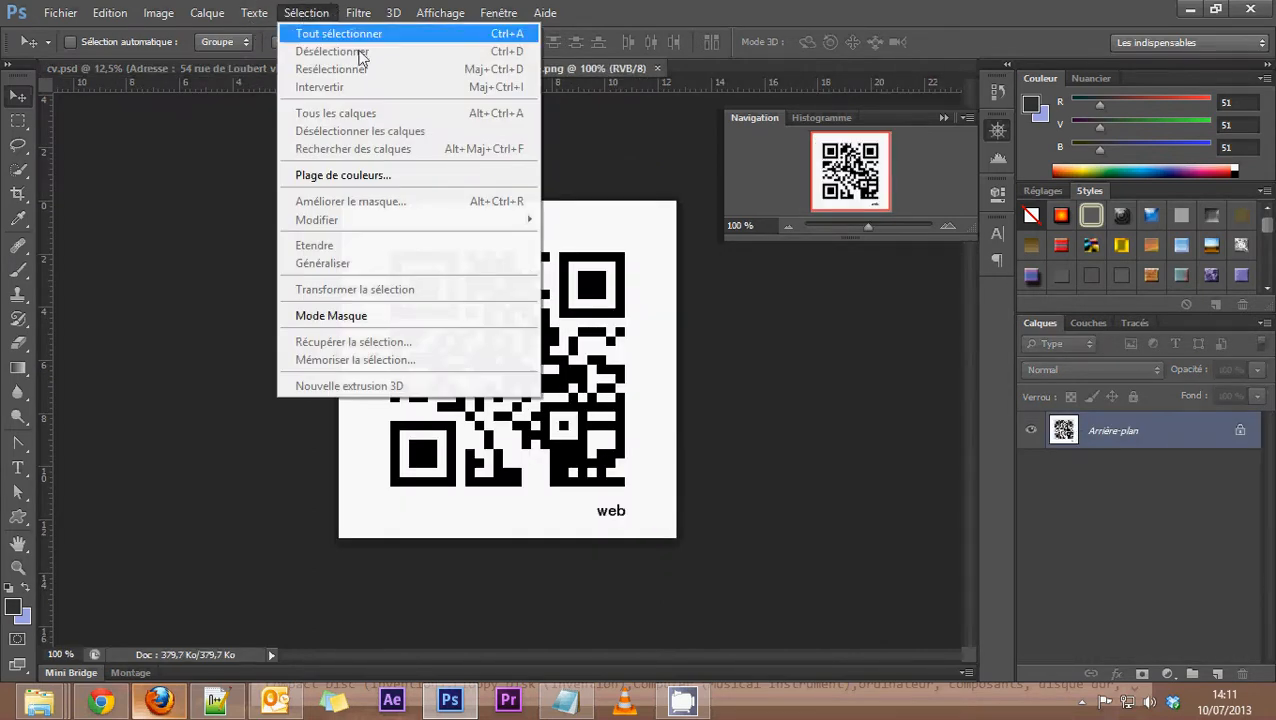
{"action": "left_click", "coordinate": [321, 36]}
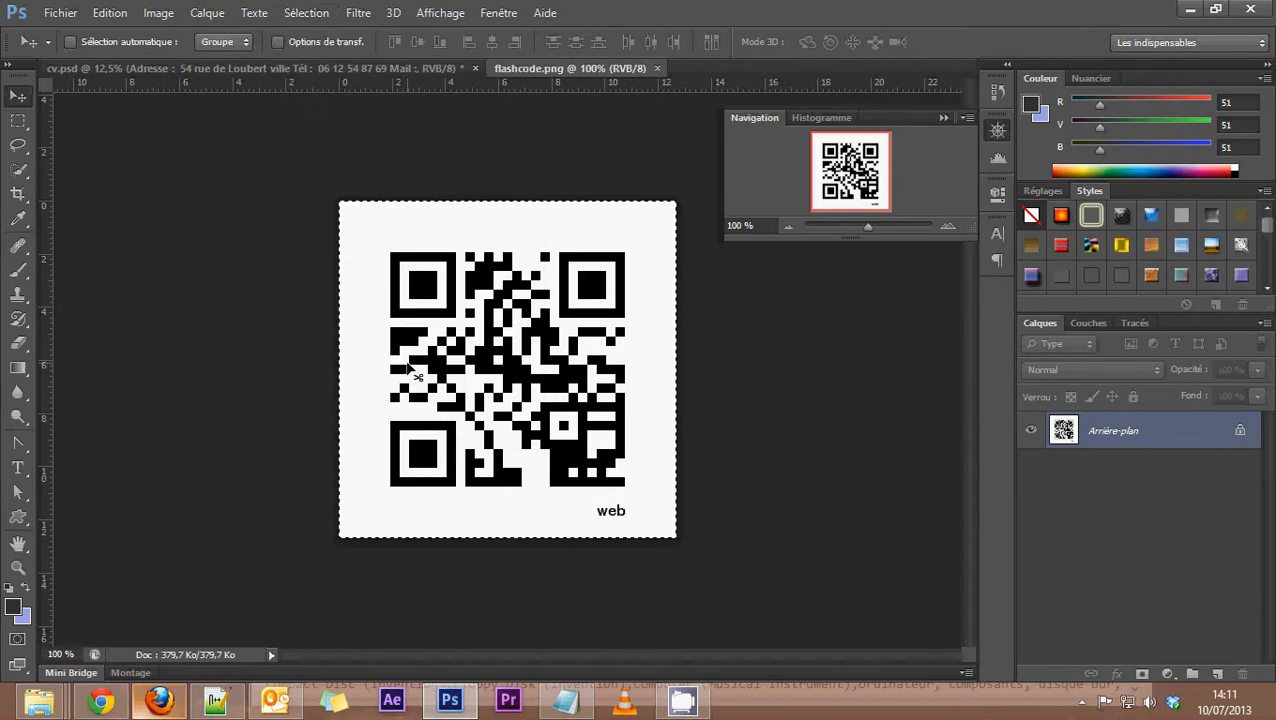
{"action": "left_click", "coordinate": [220, 65]}
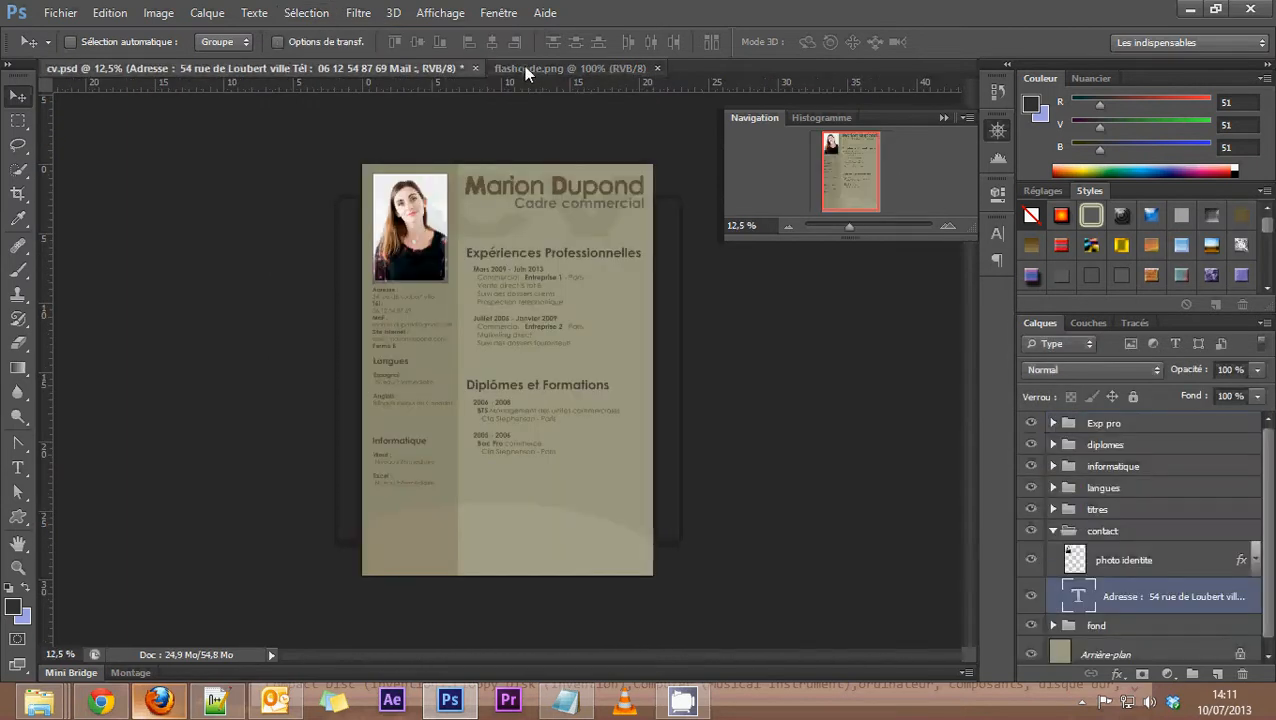
{"action": "left_click", "coordinate": [530, 68]}
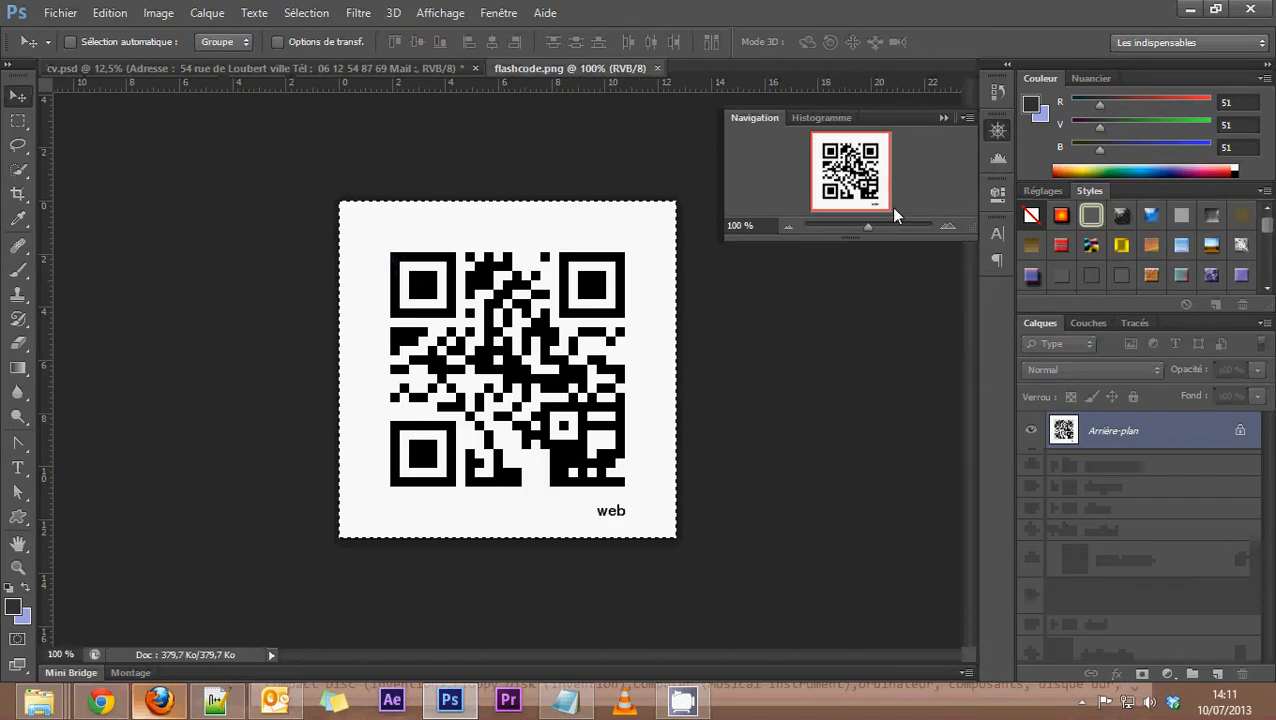
Step: Clear the selection in flashcode.png, copy the QR code into cv.psd as a new layer, and put the flashcode.png window away
{"action": "left_click_drag", "start_coordinate": [588, 70], "coordinate": [689, 218]}
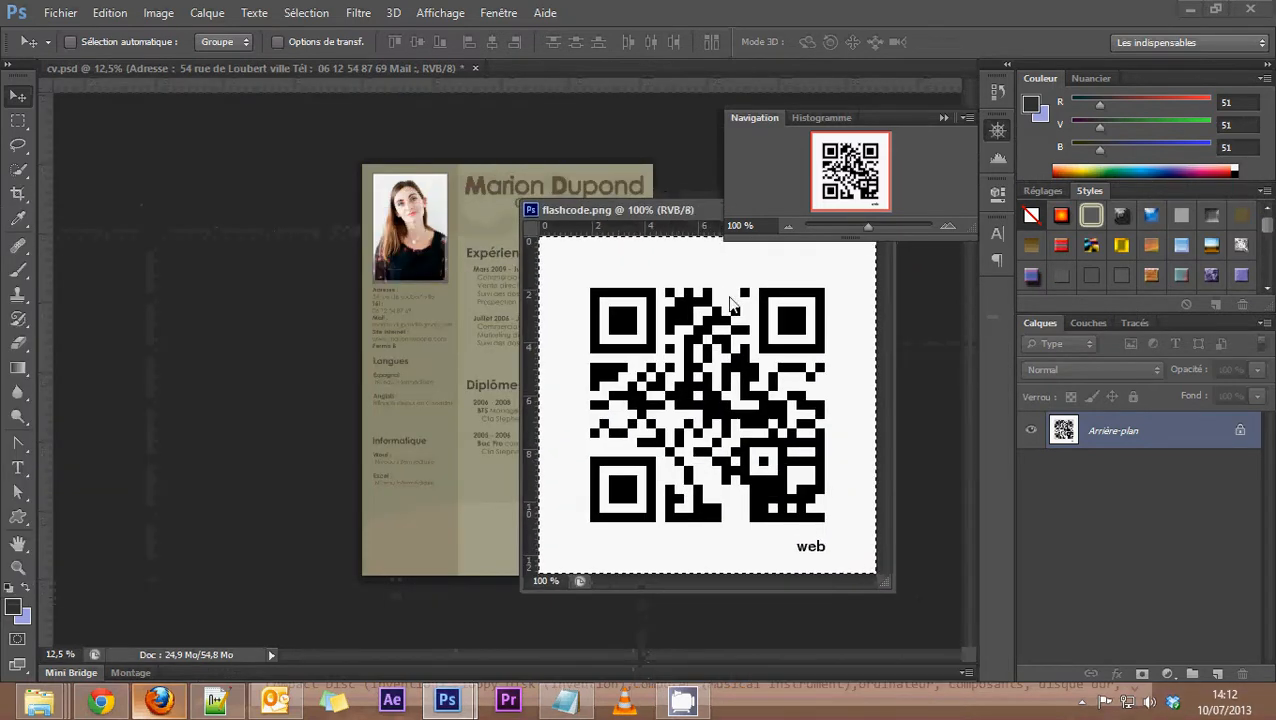
{"action": "key", "text": "ctrl+d"}
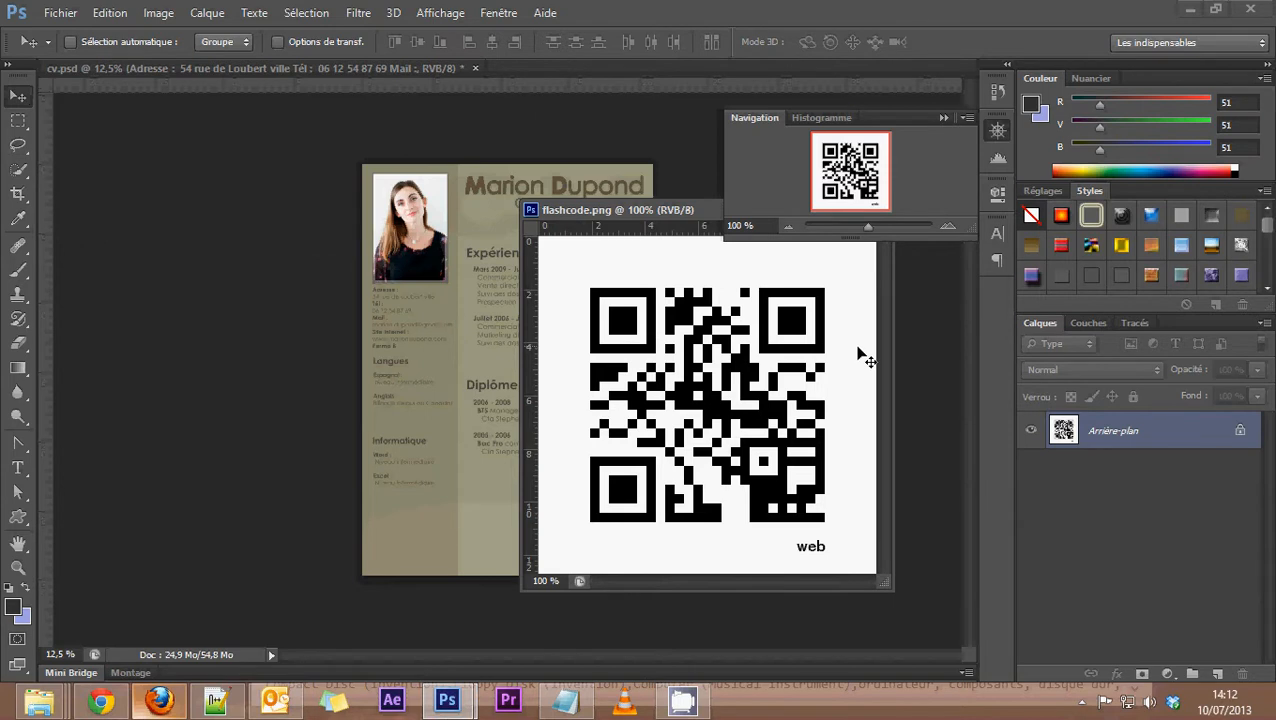
{"action": "left_click_drag", "start_coordinate": [860, 356], "coordinate": [418, 412]}
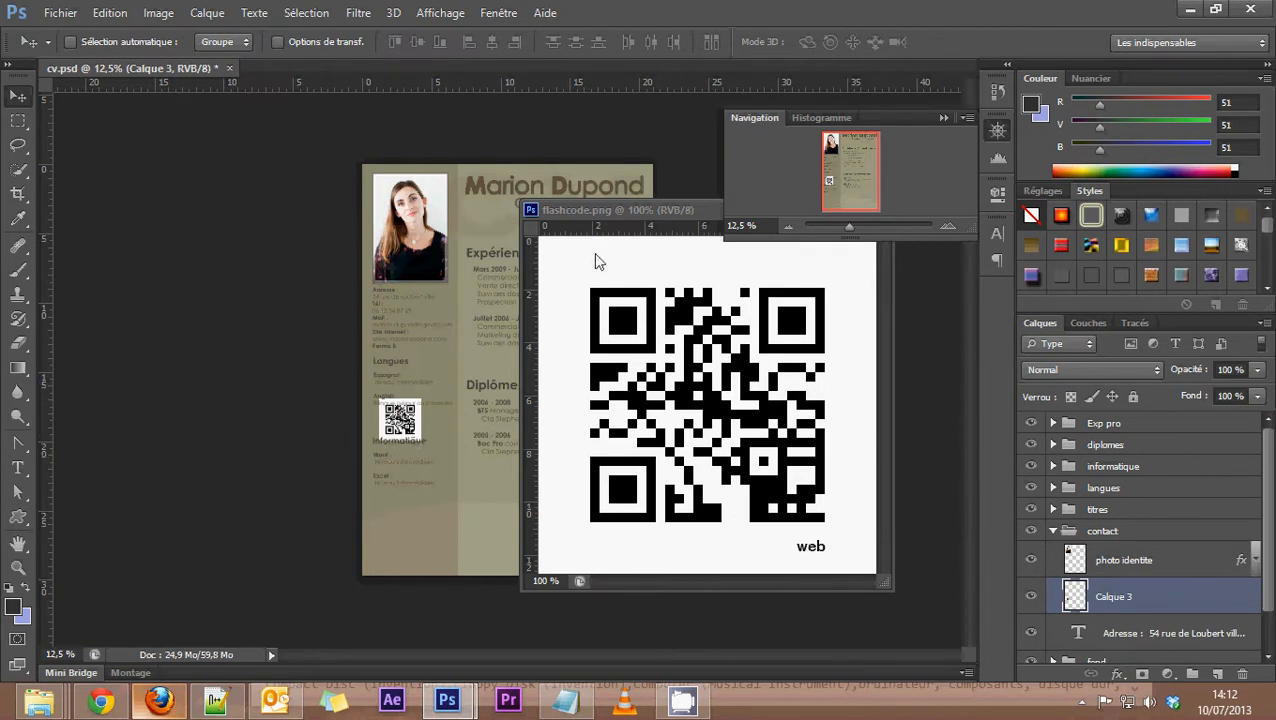
{"action": "left_click_drag", "start_coordinate": [623, 216], "coordinate": [316, 320]}
{"action": "left_click", "coordinate": [561, 318]}
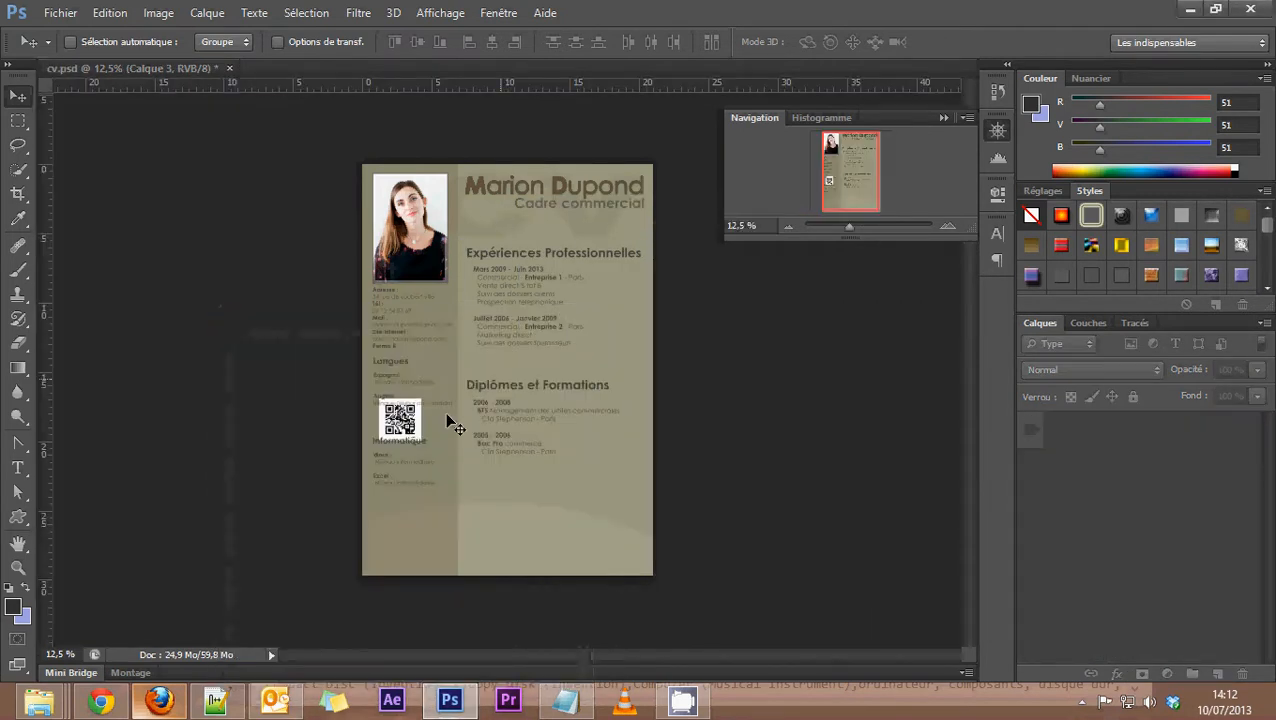
Step: Move the QR code to the foot of the CV's sidebar and place its layer below the address text layer
{"action": "left_click_drag", "start_coordinate": [405, 425], "coordinate": [402, 545]}
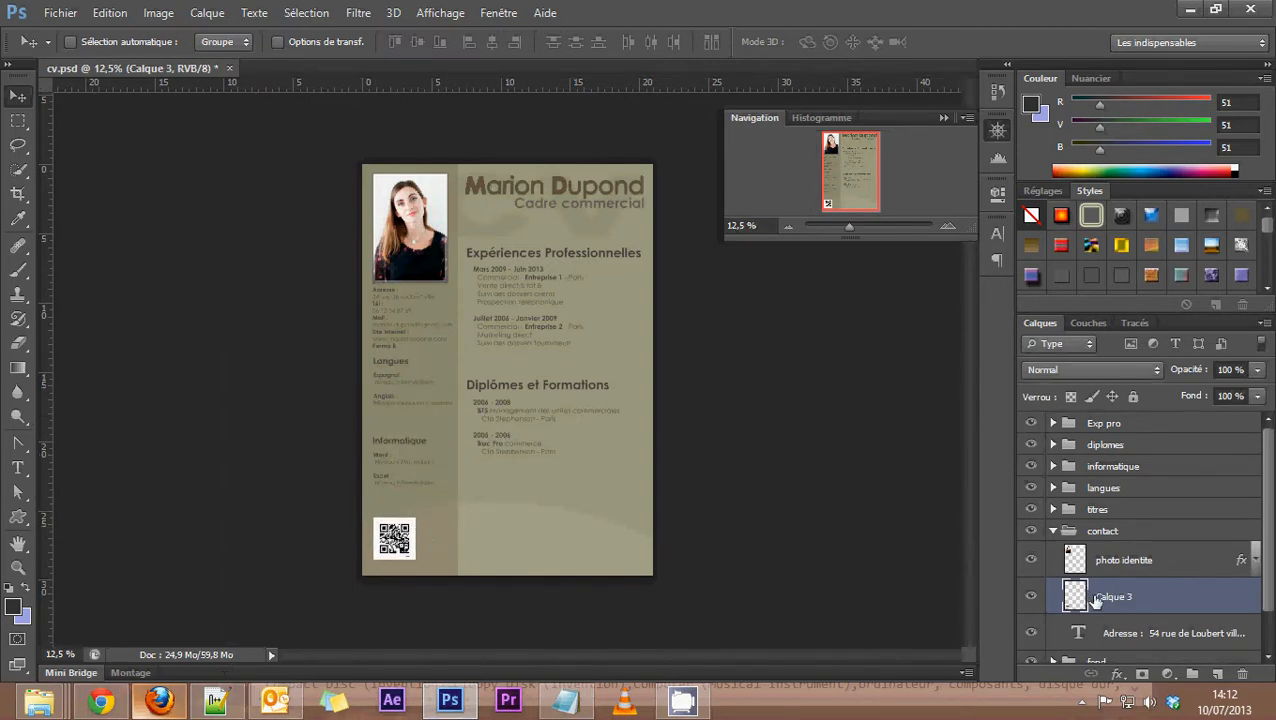
{"action": "scroll", "coordinate": [1094, 598], "scroll_direction": "down", "scroll_amount": 1}
{"action": "left_click_drag", "start_coordinate": [1094, 592], "coordinate": [1094, 632]}
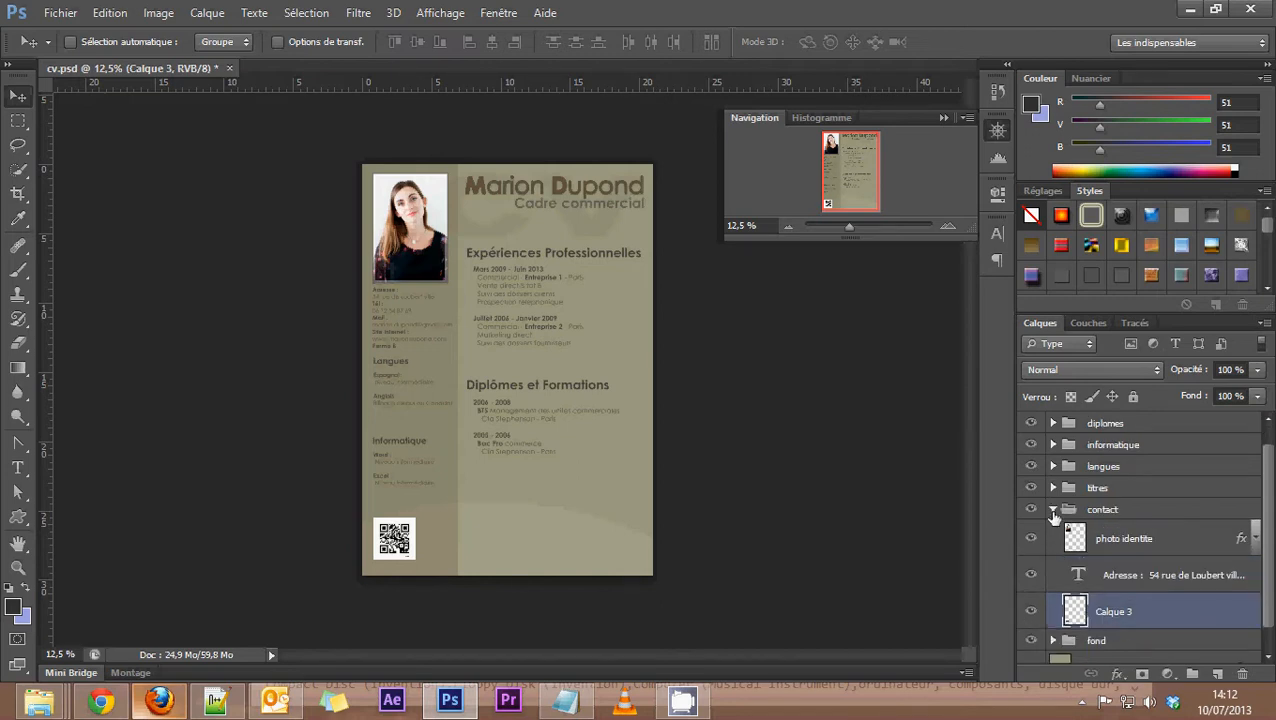
Step: Enlarge the QR code with Free Transform to about 5.3 cm wide, fitting it within the sidebar below the Excel entry
{"action": "left_click", "coordinate": [946, 227]}
{"action": "left_click", "coordinate": [946, 227]}
{"action": "left_click_drag", "start_coordinate": [841, 161], "coordinate": [814, 205]}
{"action": "left_click", "coordinate": [949, 227]}
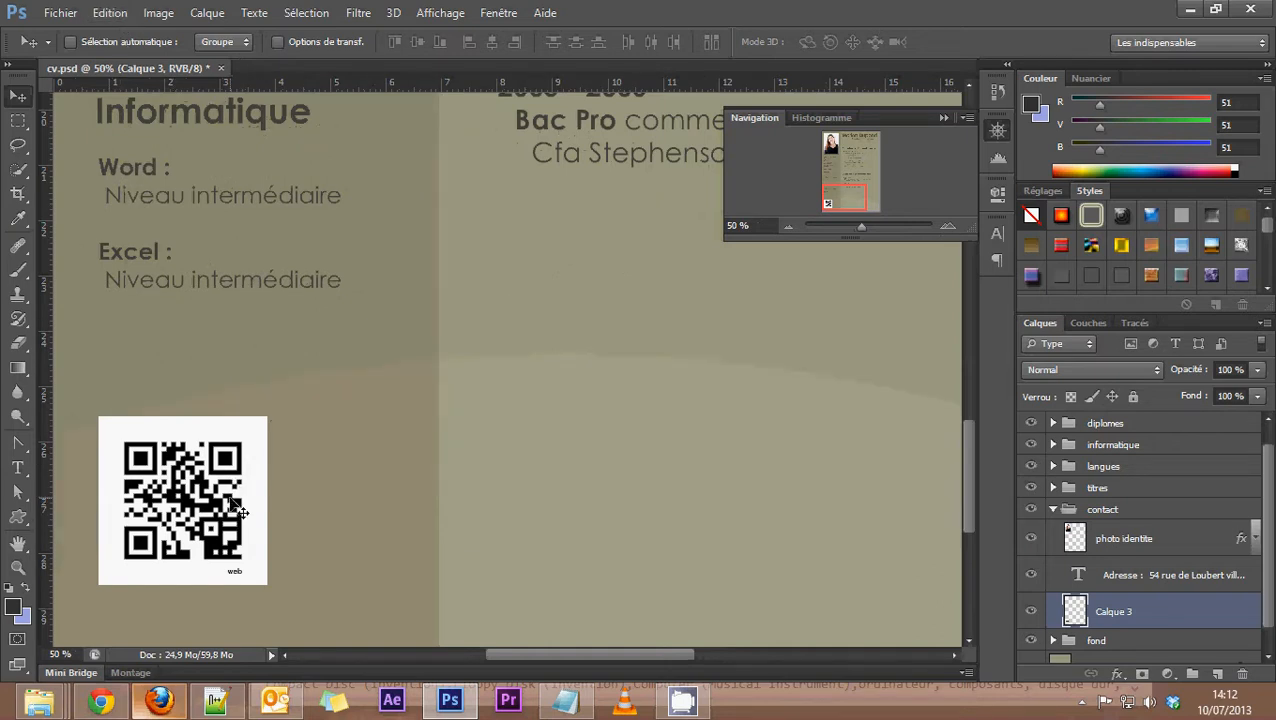
{"action": "left_click", "coordinate": [158, 13]}
{"action": "mouse_move", "coordinate": [124, 14]}
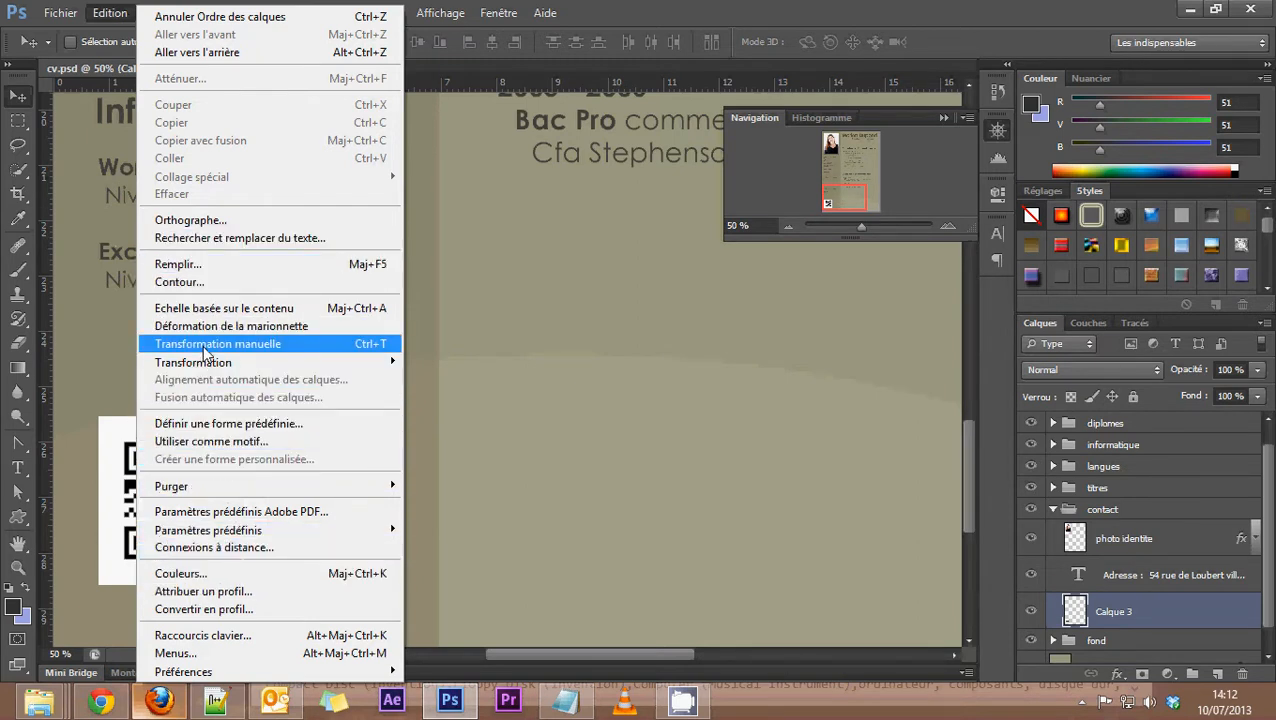
{"action": "left_click", "coordinate": [714, 12]}
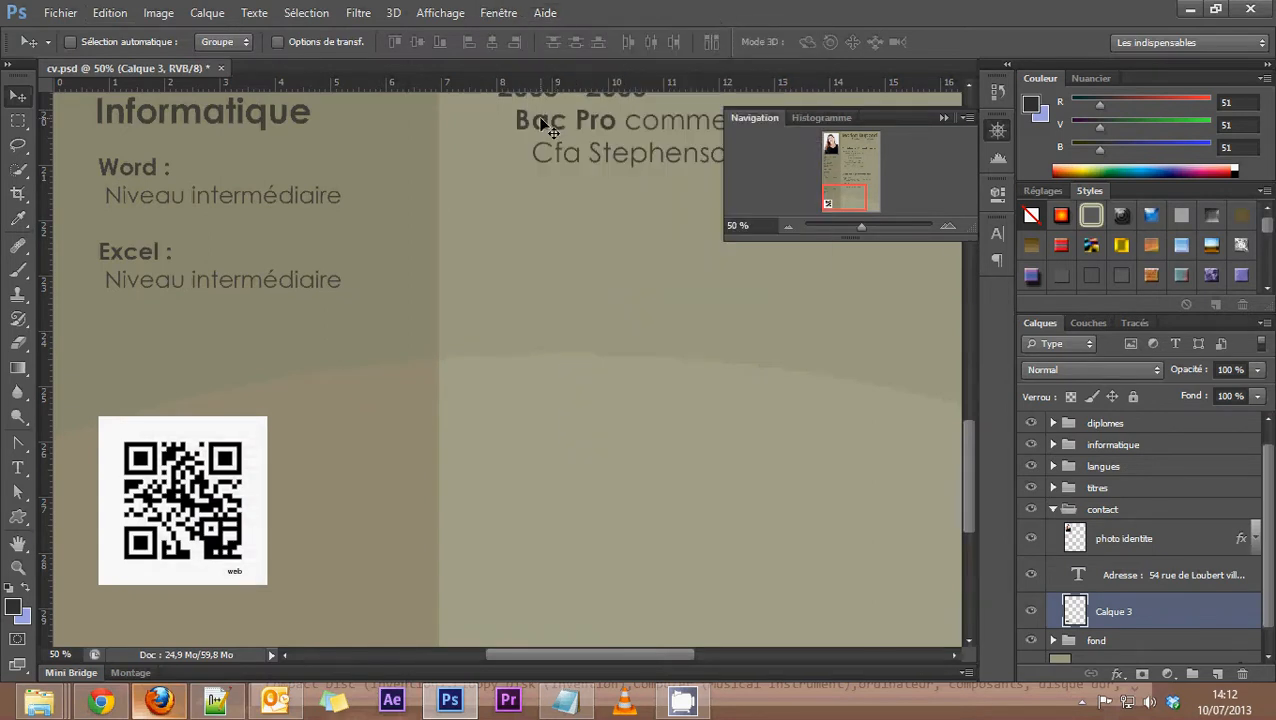
{"action": "key", "text": "ctrl+t"}
{"action": "left_click_drag", "start_coordinate": [270, 412], "coordinate": [405, 318]}
{"action": "left_click_drag", "start_coordinate": [309, 383], "coordinate": [308, 418]}
{"action": "key", "text": "Return"}
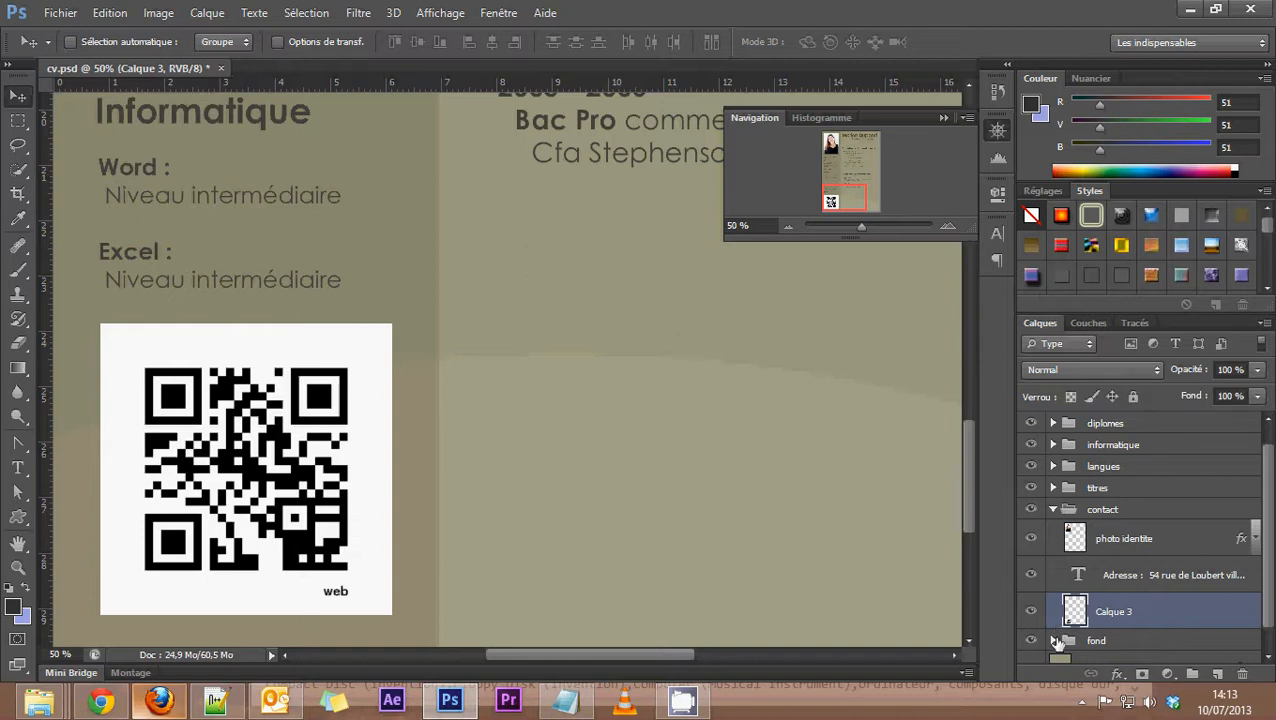
Step: Set the QR code layer's blend mode to Produit and its opacity to 71 %
{"action": "left_click", "coordinate": [1074, 369]}
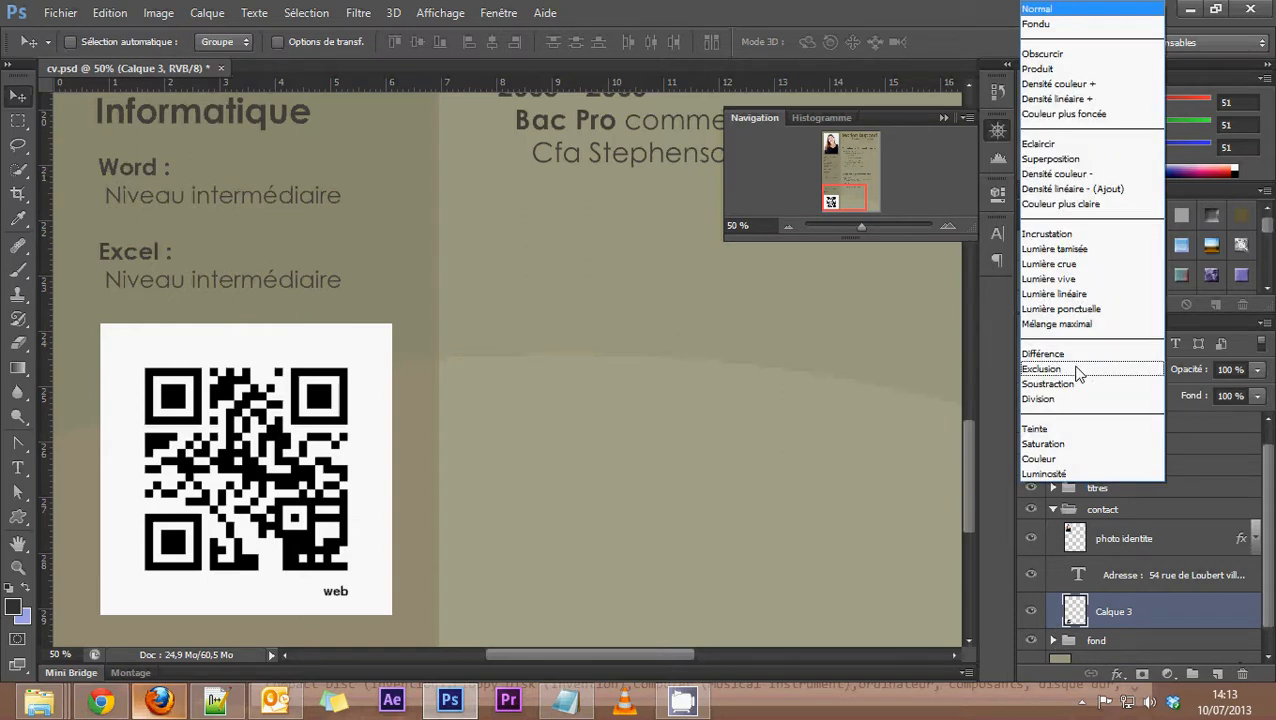
{"action": "left_click", "coordinate": [1175, 409]}
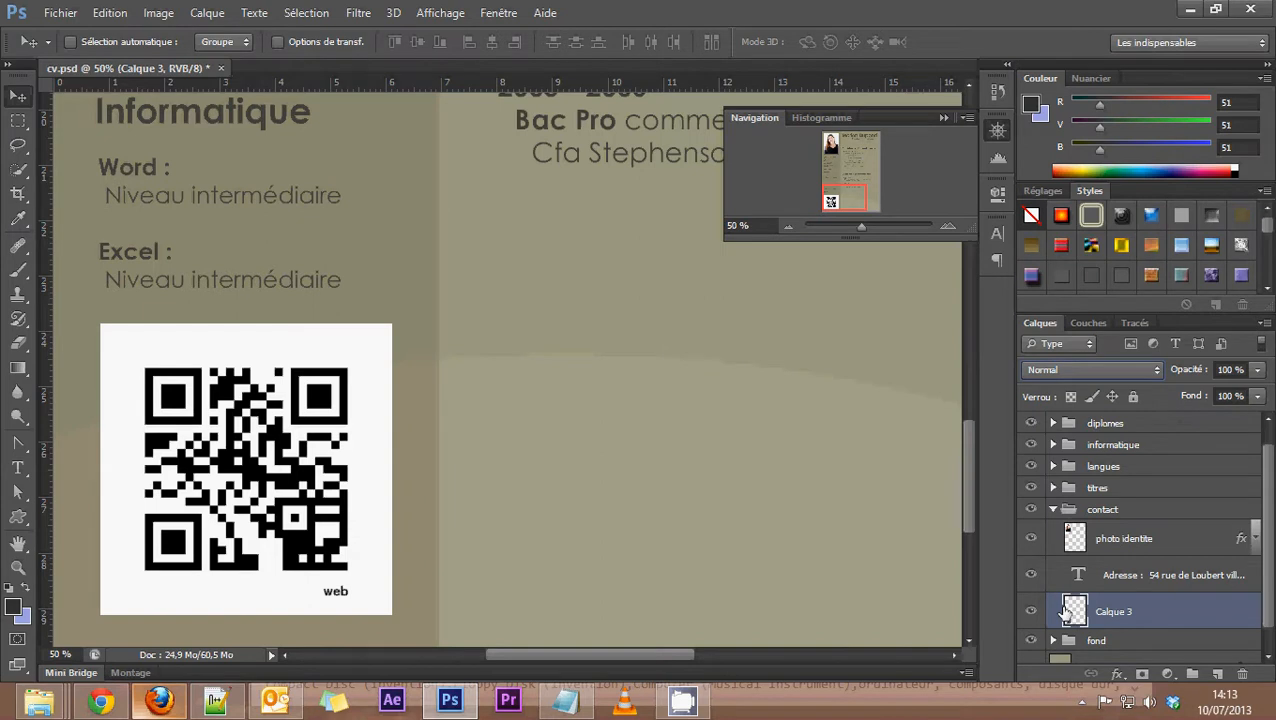
{"action": "left_click", "coordinate": [1145, 370]}
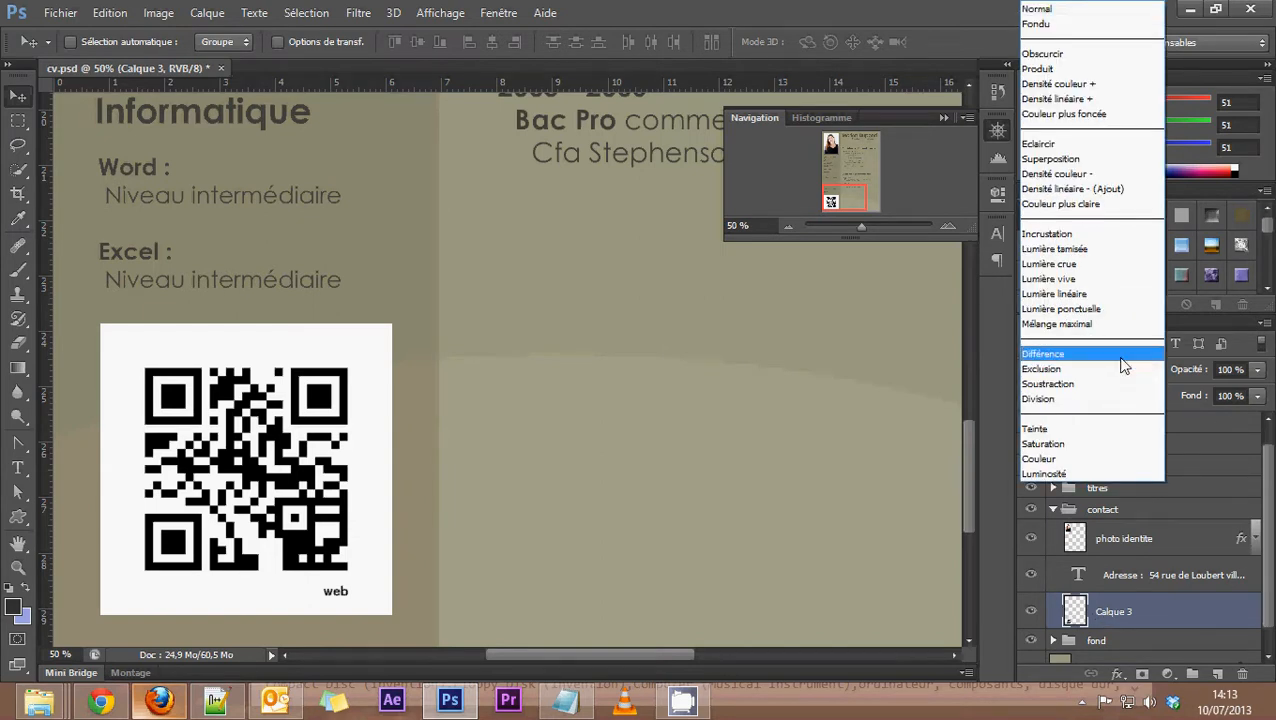
{"action": "left_click", "coordinate": [1044, 68]}
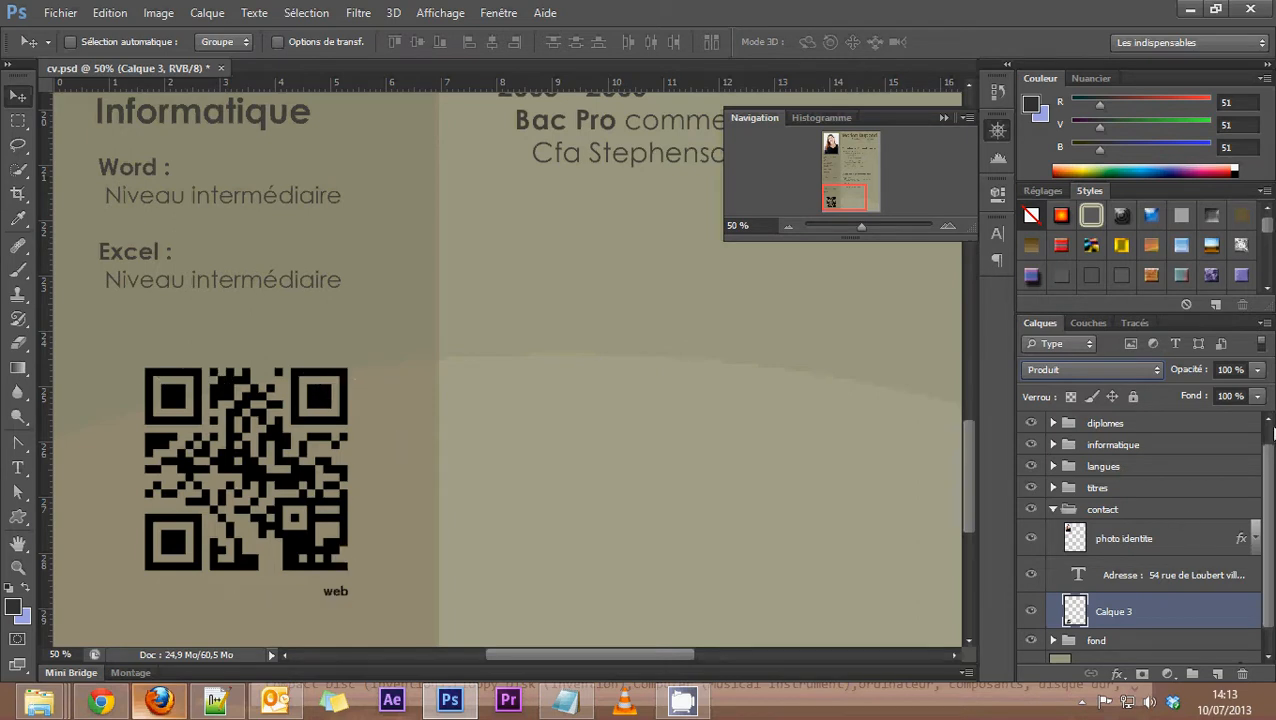
{"action": "left_click_drag", "start_coordinate": [1258, 369], "coordinate": [1229, 391]}
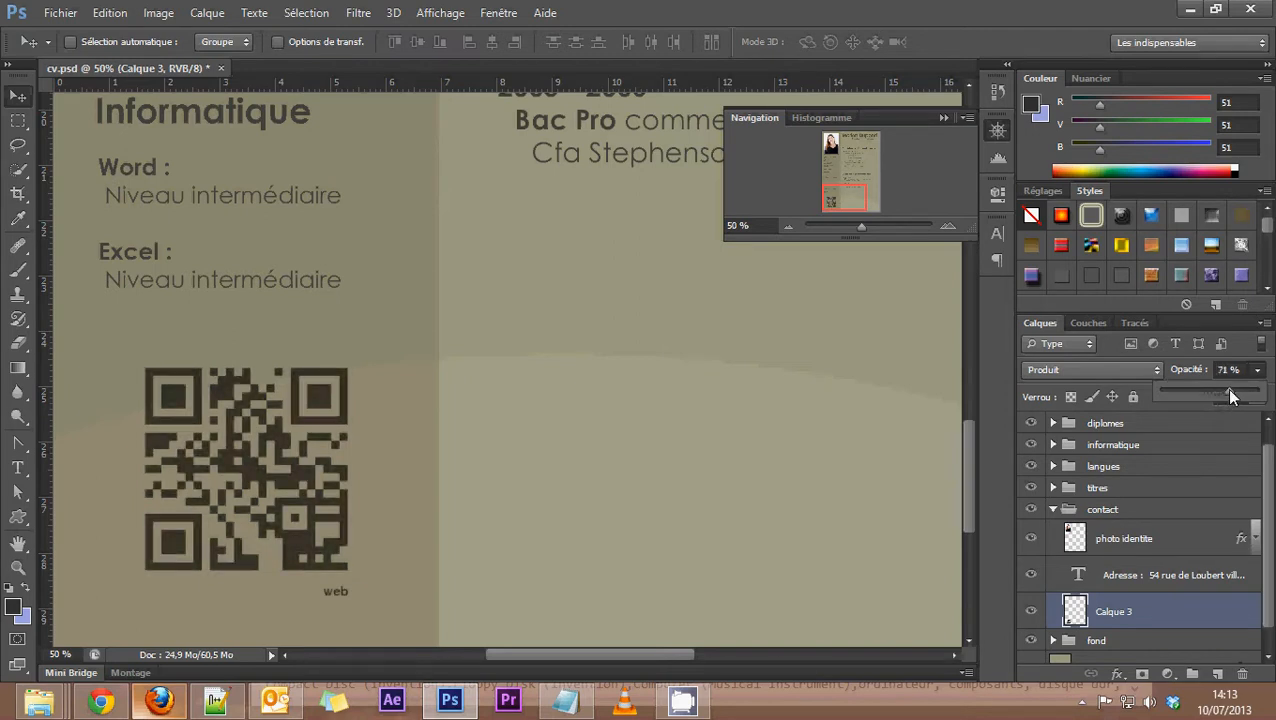
Step: Select the word "web" beneath the QR code with a rectangular marquee, delete it, and clear the selection
{"action": "left_click", "coordinate": [16, 130]}
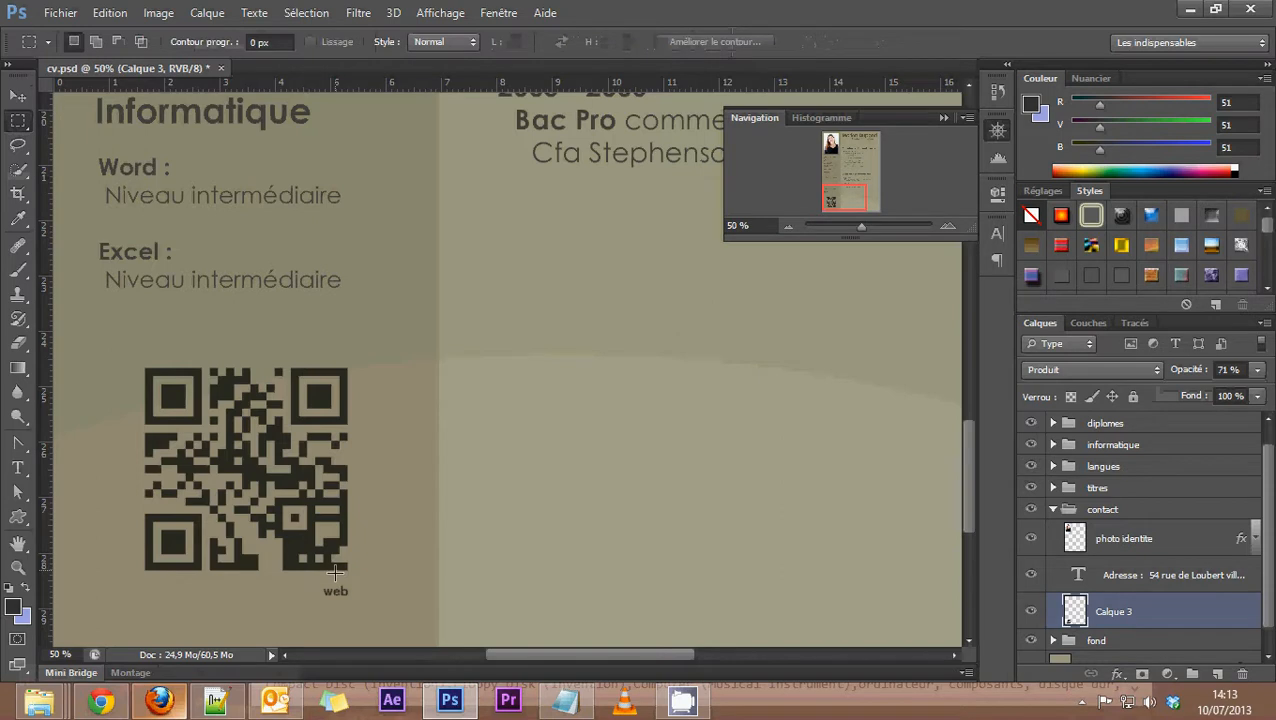
{"action": "left_click_drag", "start_coordinate": [312, 581], "coordinate": [360, 603]}
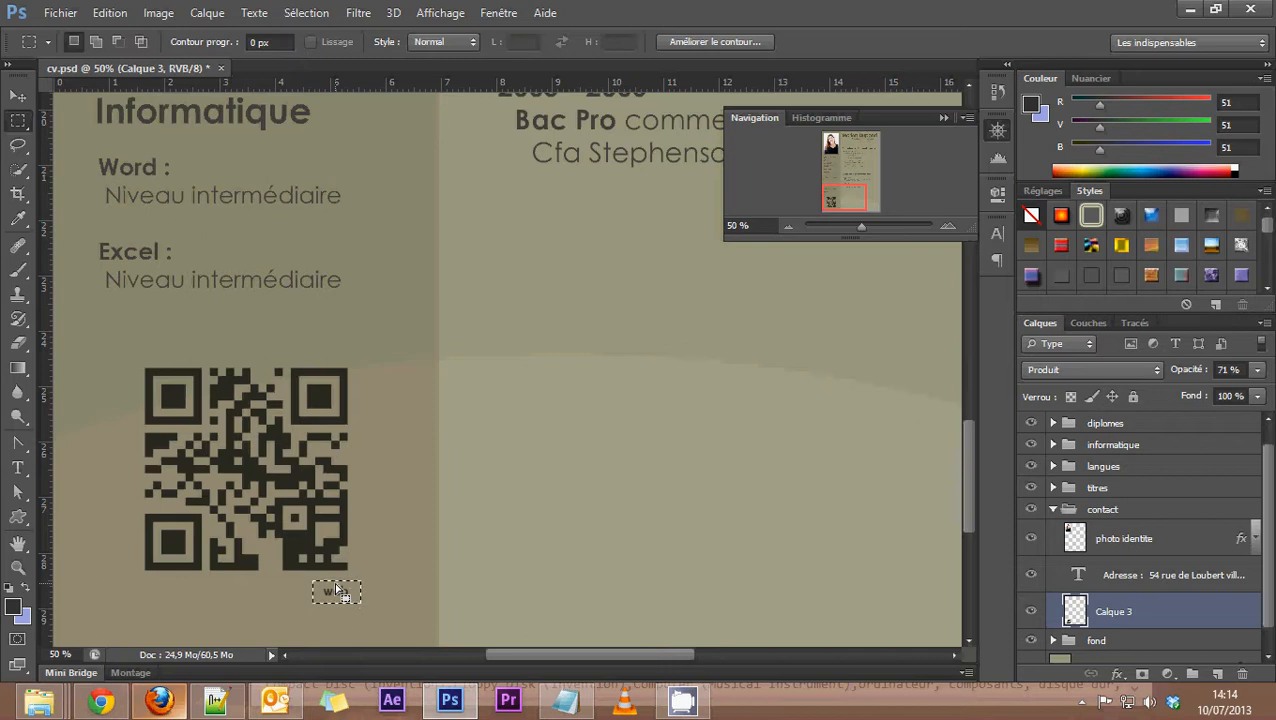
{"action": "key", "text": "Delete"}
{"action": "left_click", "coordinate": [246, 285]}
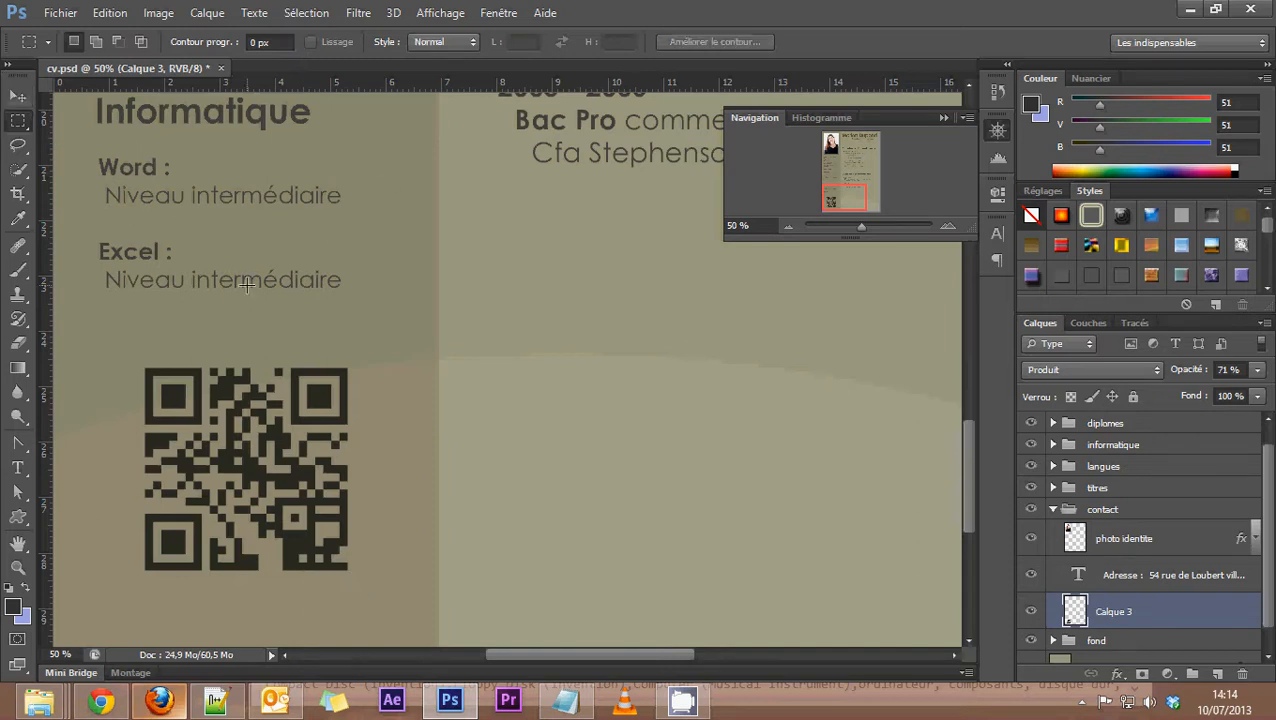
{"action": "left_click", "coordinate": [306, 12]}
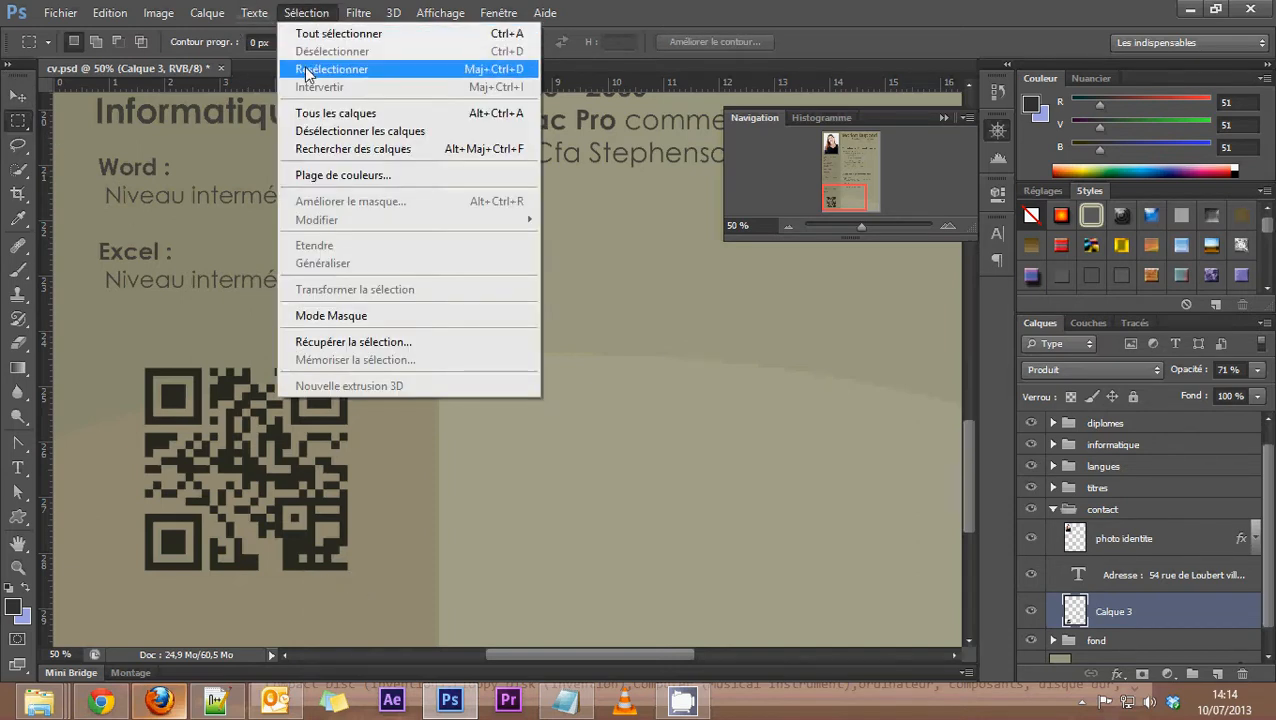
{"action": "left_click", "coordinate": [822, 10]}
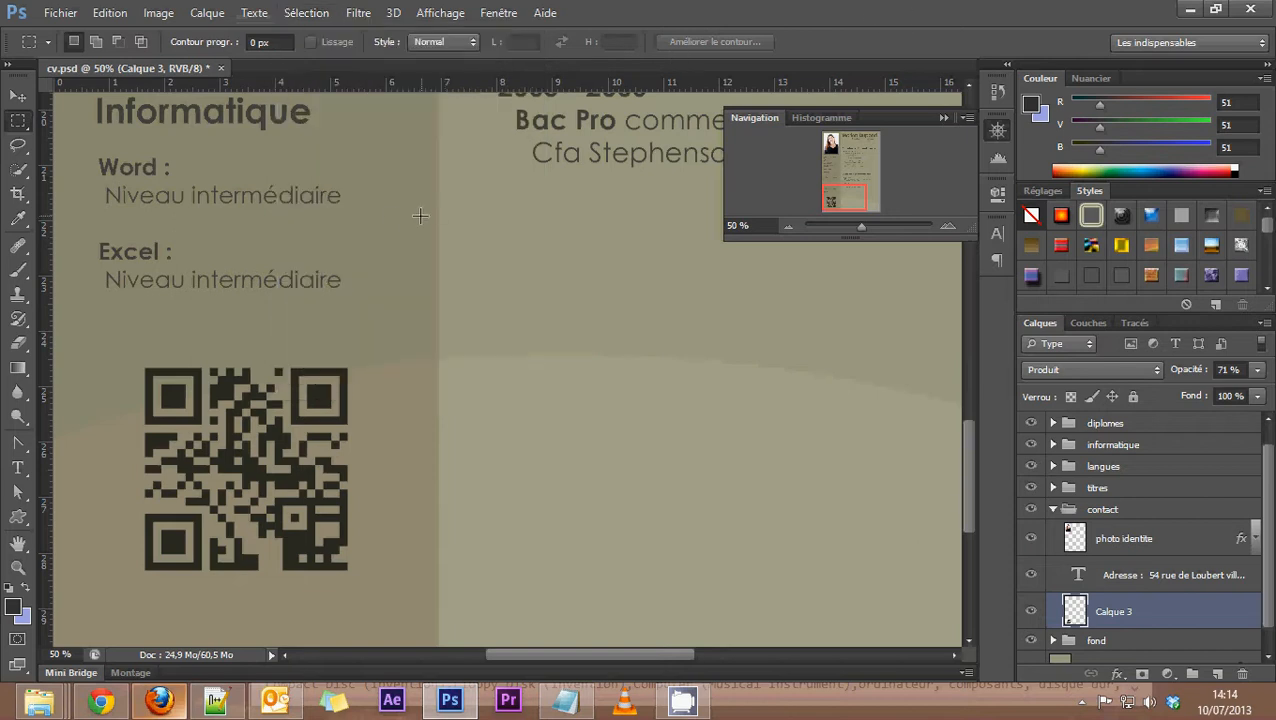
Step: Shift the QR code slightly leftward and upward below the Informatique section, fine-tuning its horizontal position in the sidebar
{"action": "left_click", "coordinate": [18, 97]}
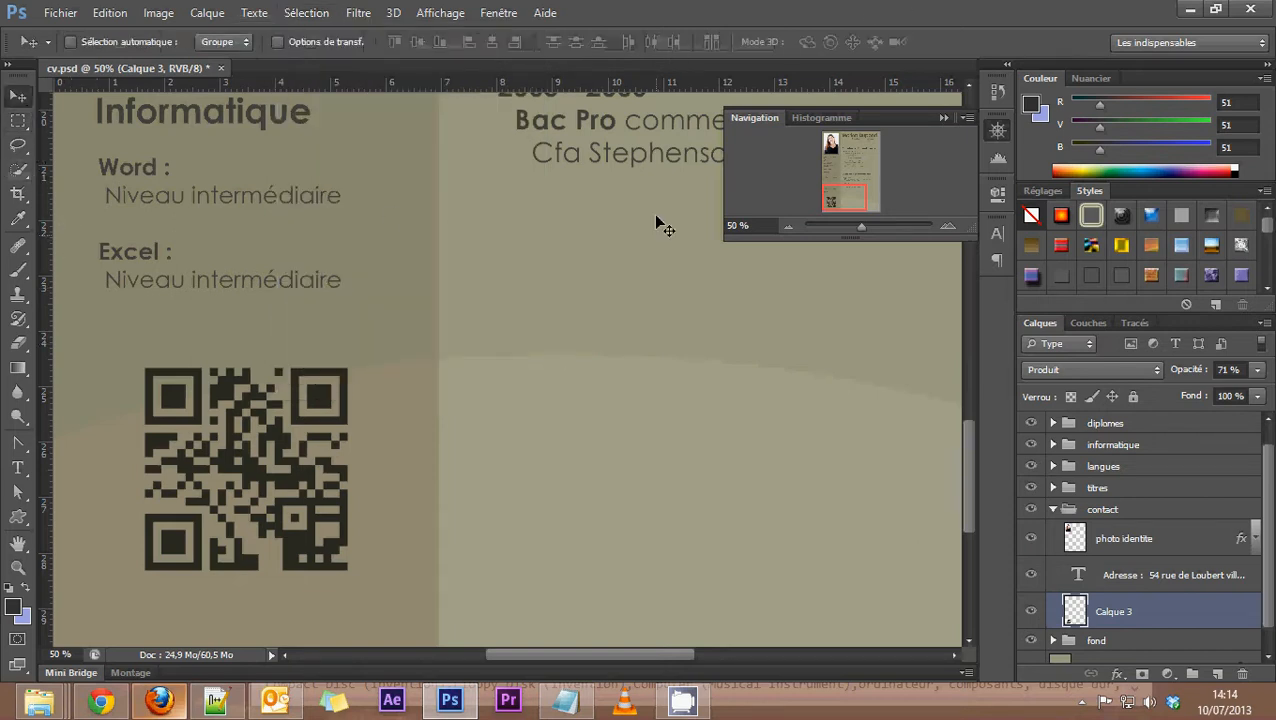
{"action": "left_click", "coordinate": [788, 226]}
{"action": "left_click", "coordinate": [788, 226]}
{"action": "left_click", "coordinate": [788, 226]}
{"action": "left_click", "coordinate": [788, 226]}
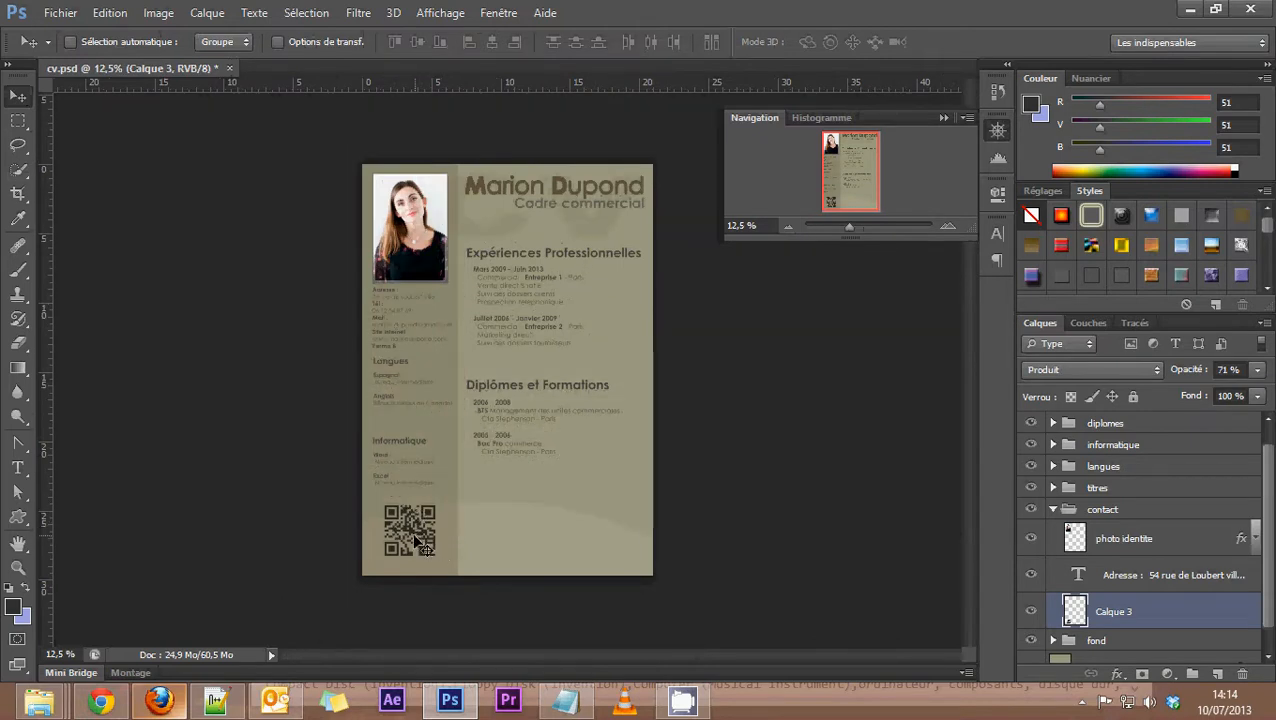
{"action": "left_click_drag", "start_coordinate": [417, 546], "coordinate": [413, 529]}
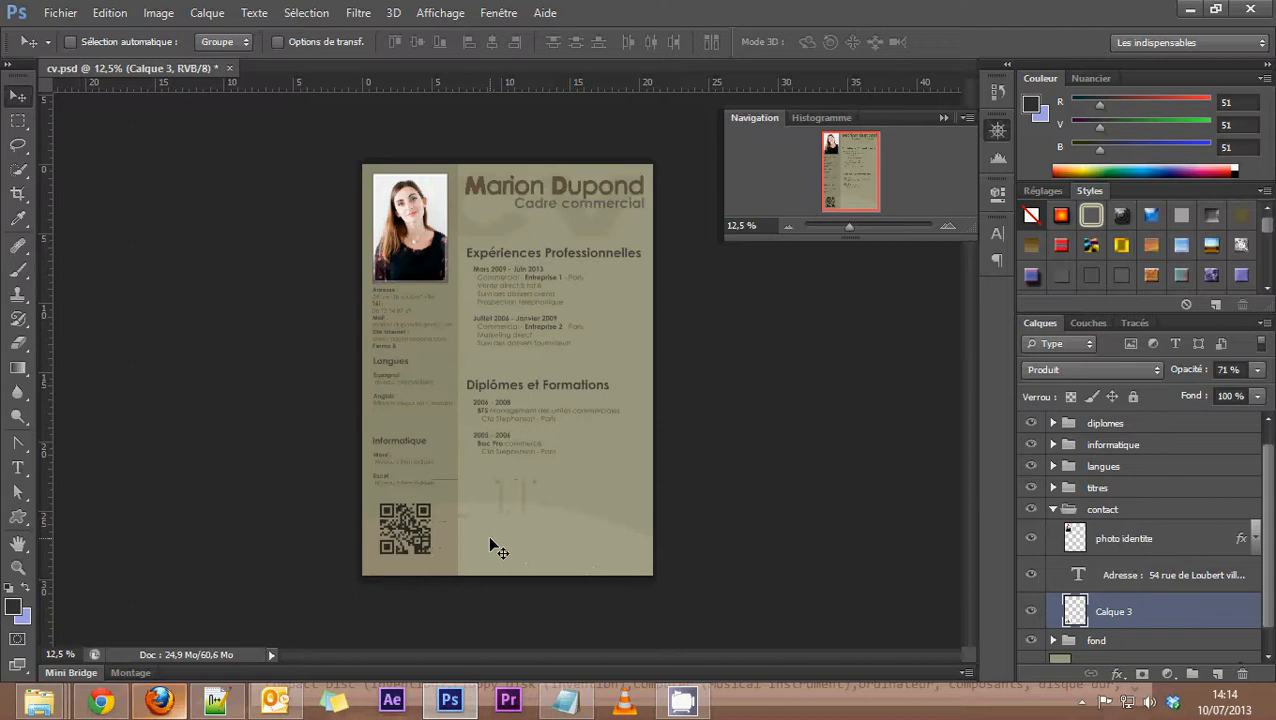
{"action": "key", "text": "shift+Right"}
{"action": "key", "text": "shift+Right"}
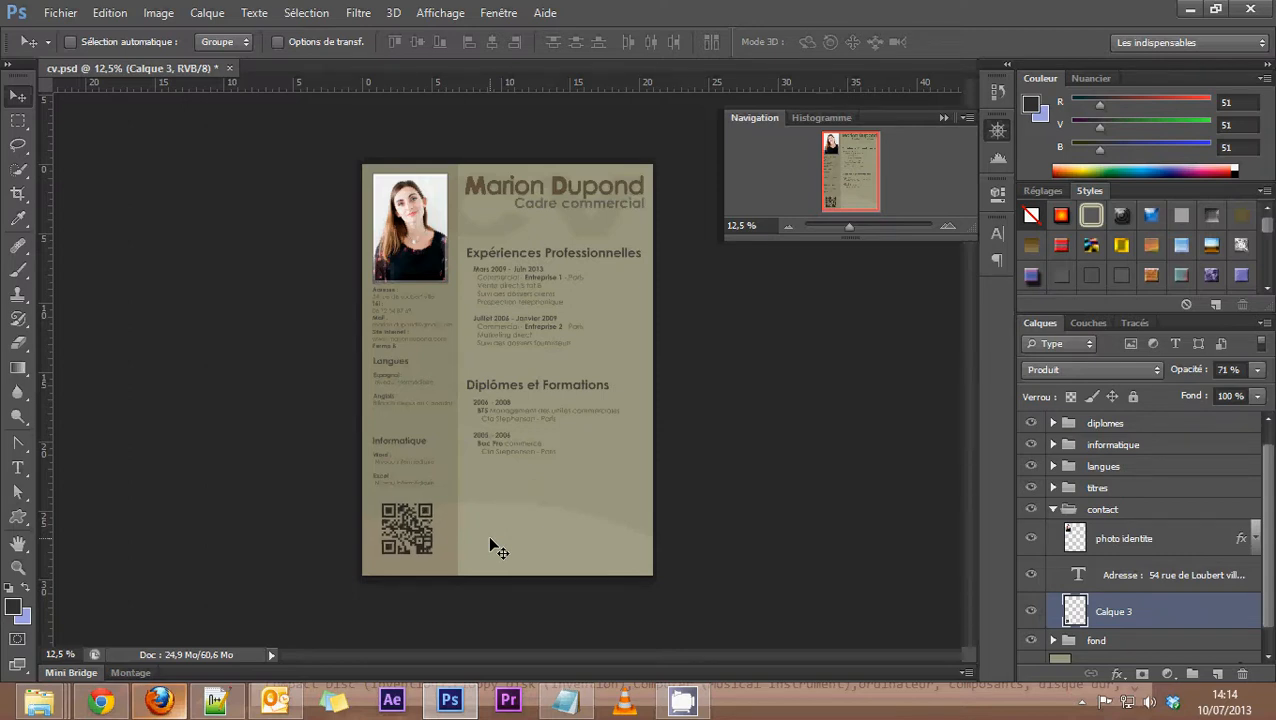
{"action": "key", "text": "shift+Left"}
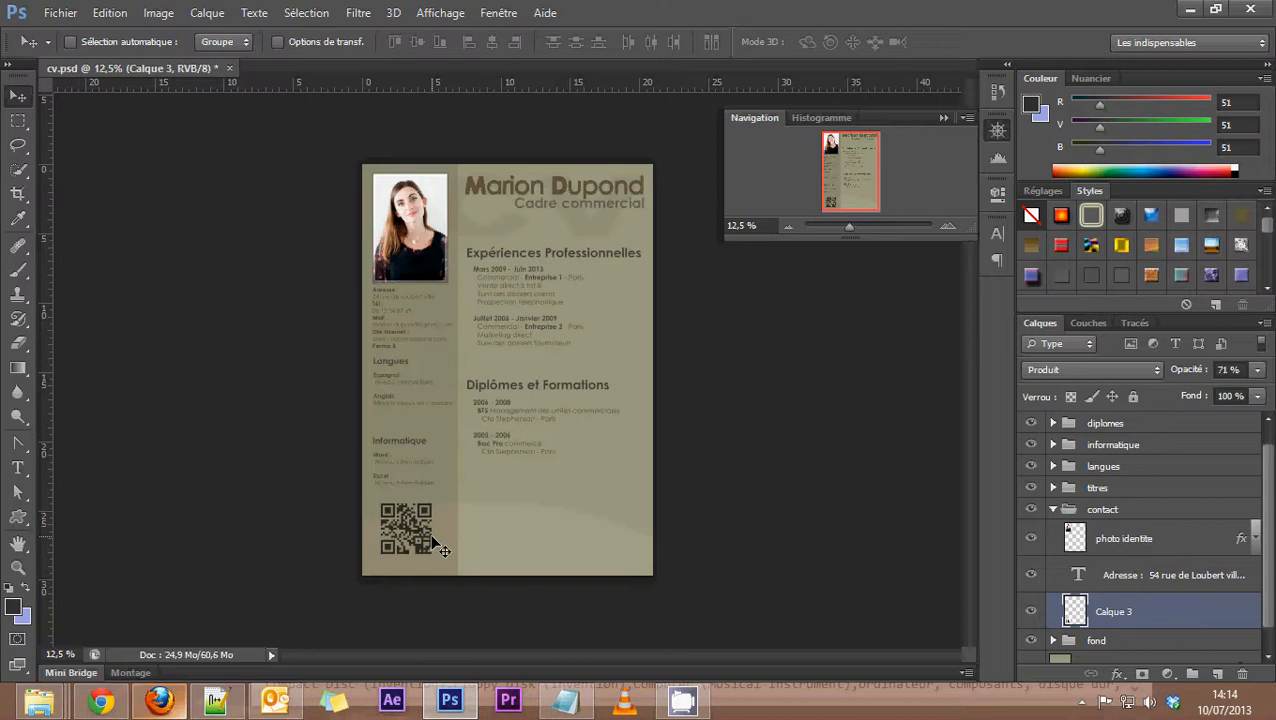
{"action": "key", "text": "shift+Left"}
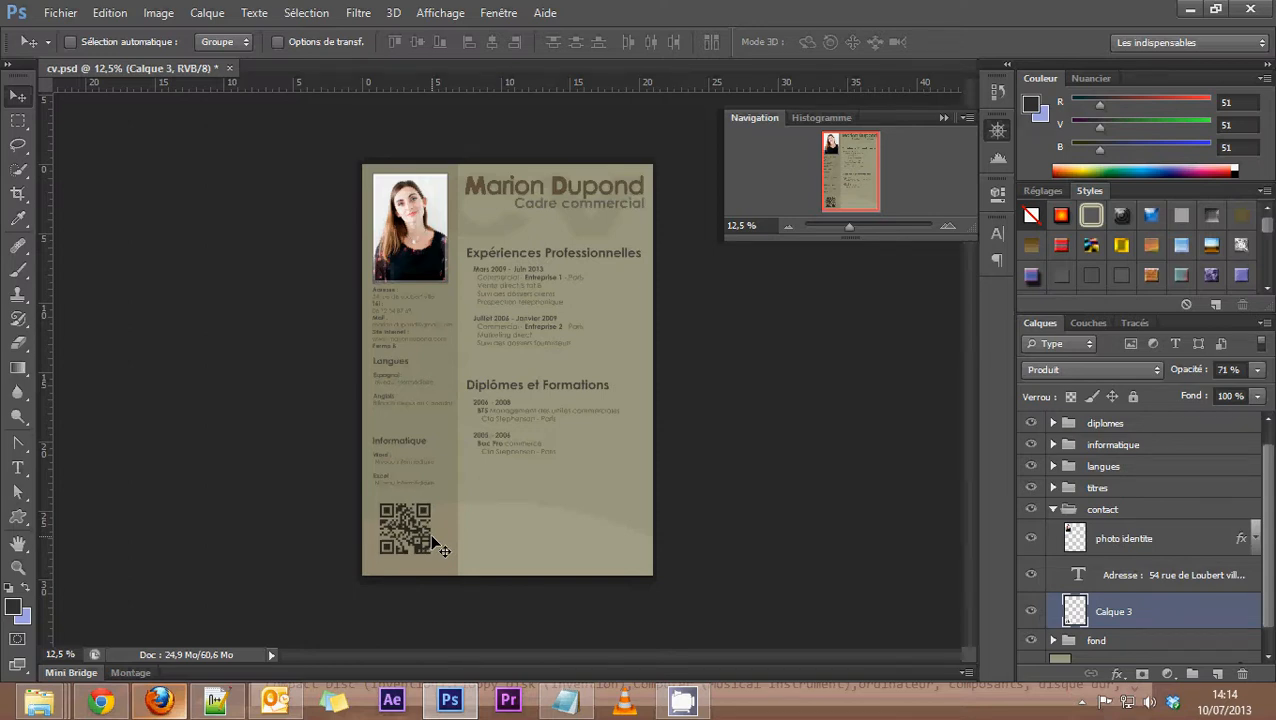